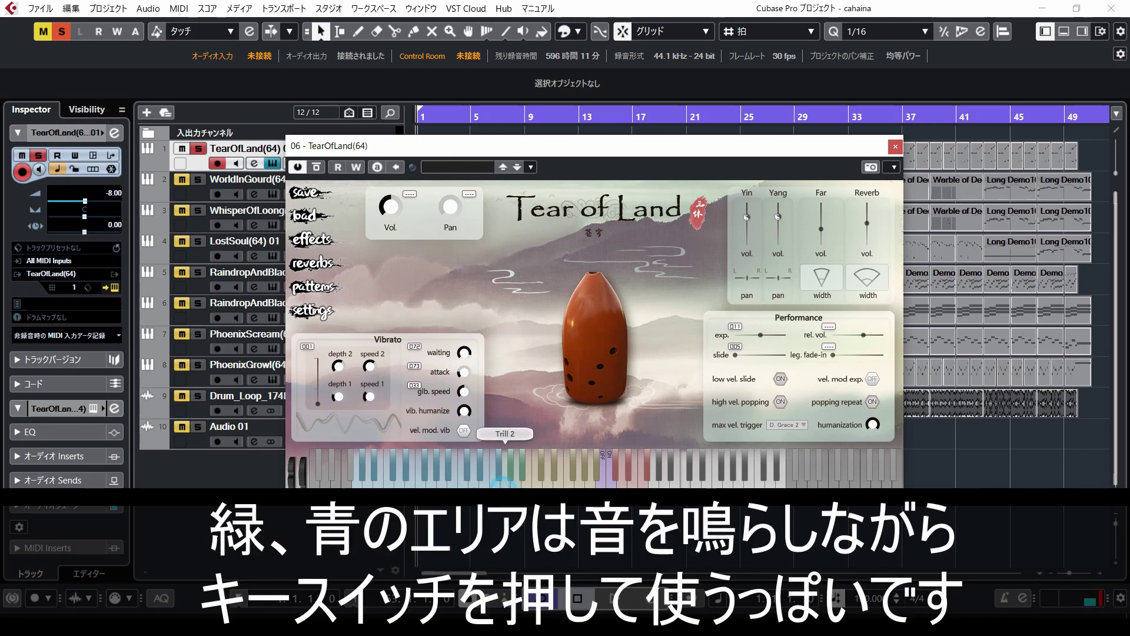
Audition Tear of Land's trill and grace ornament key switches and several of its staccato articulations, including Stac. Art. 7
left_click(520, 474)
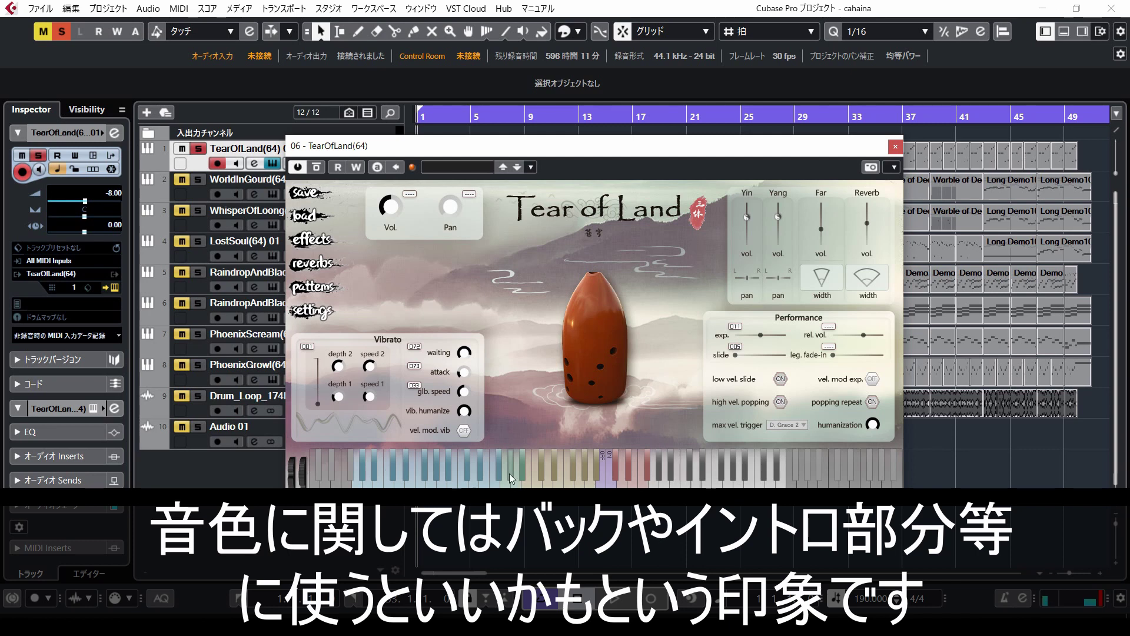
left_click(475, 480)
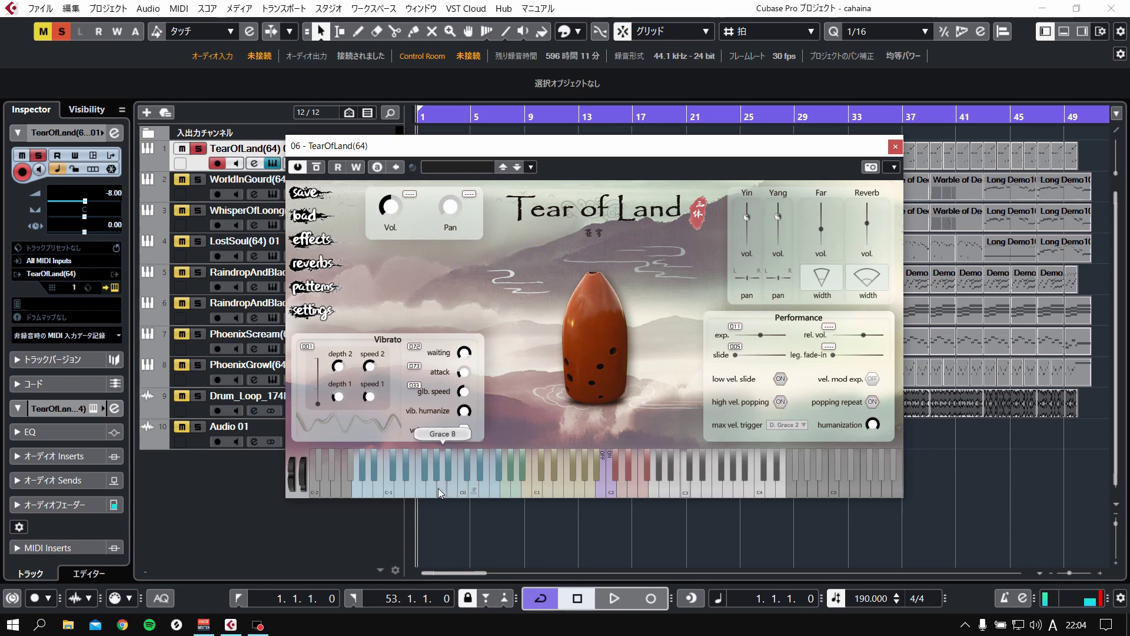
left_click(612, 488)
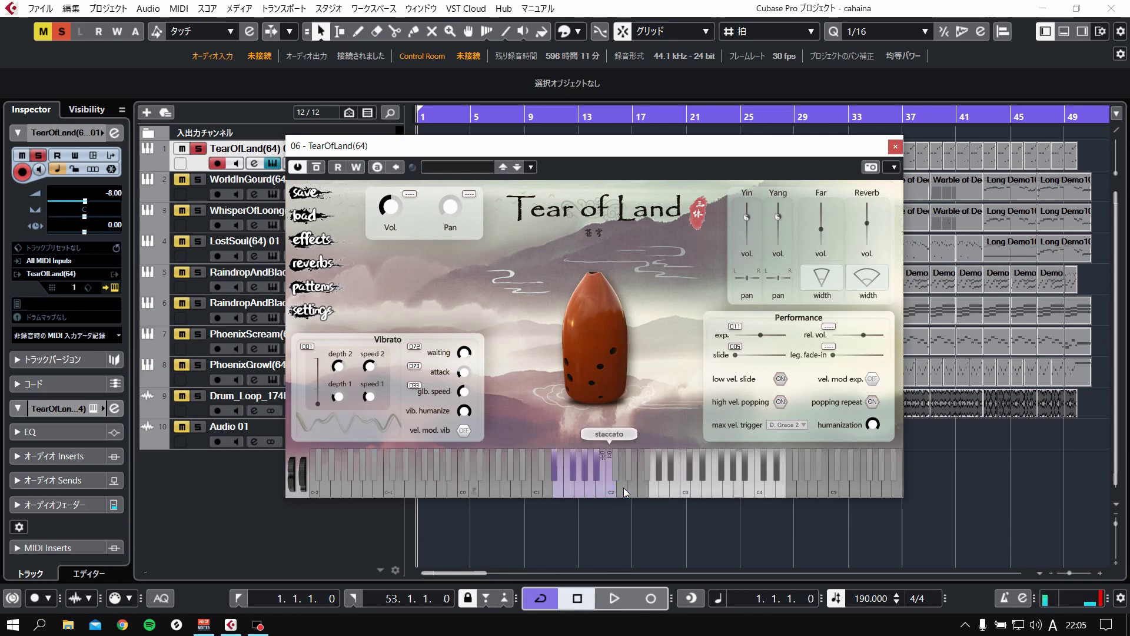
left_click(591, 488)
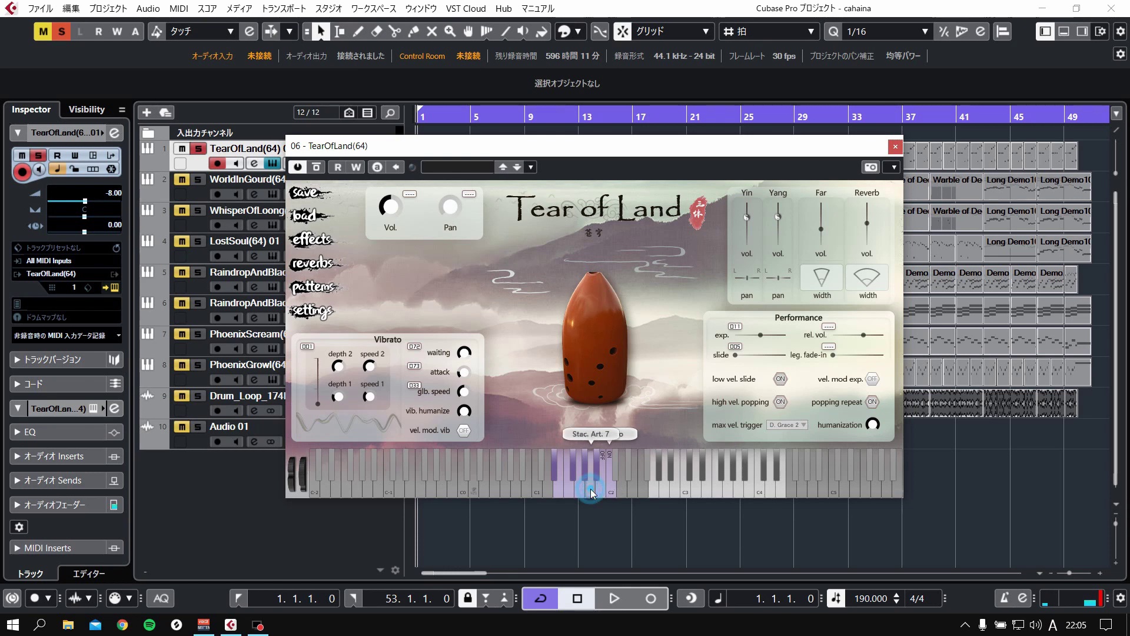
left_click(582, 489)
left_click(561, 492)
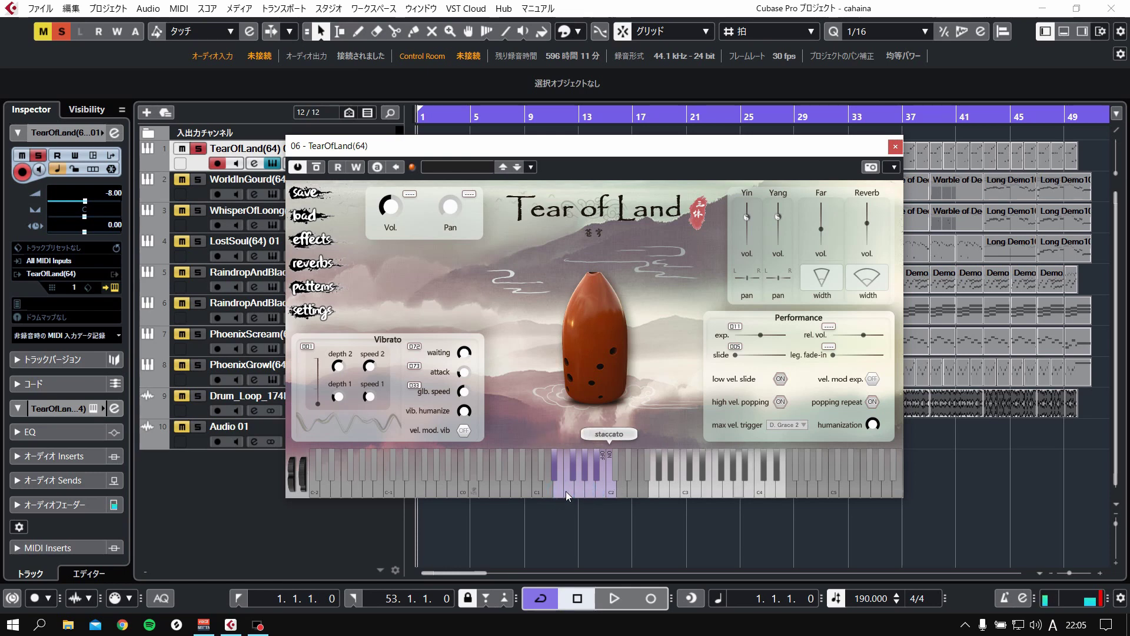
left_click(576, 491)
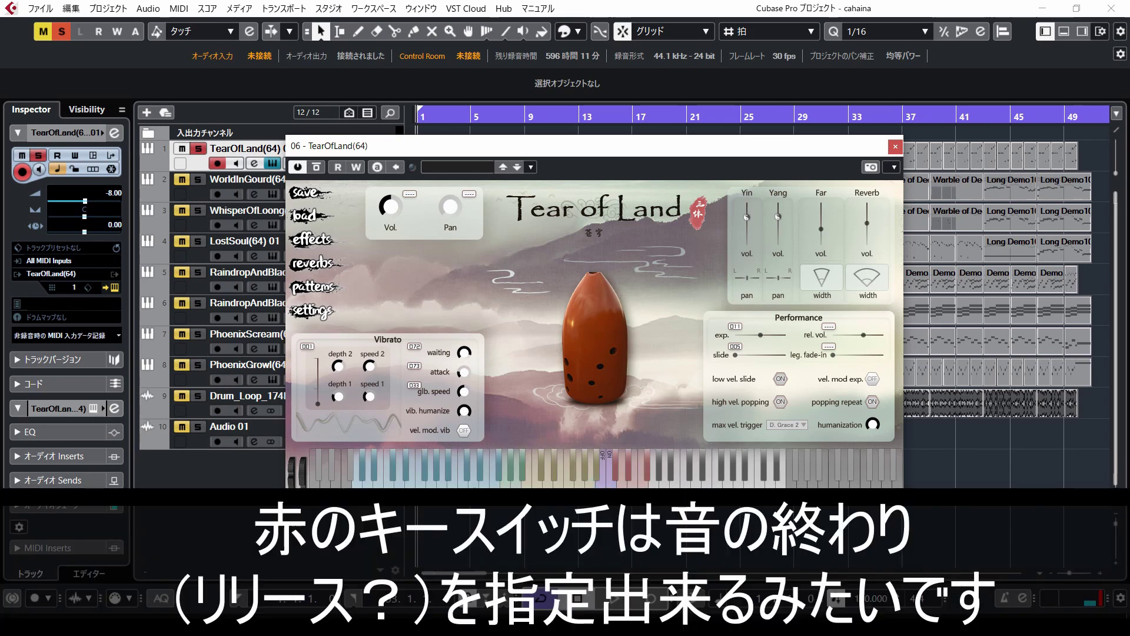
Audition the red release key switches of the Tear of Land instrument
left_click(635, 491)
left_click(634, 491)
left_click(642, 491)
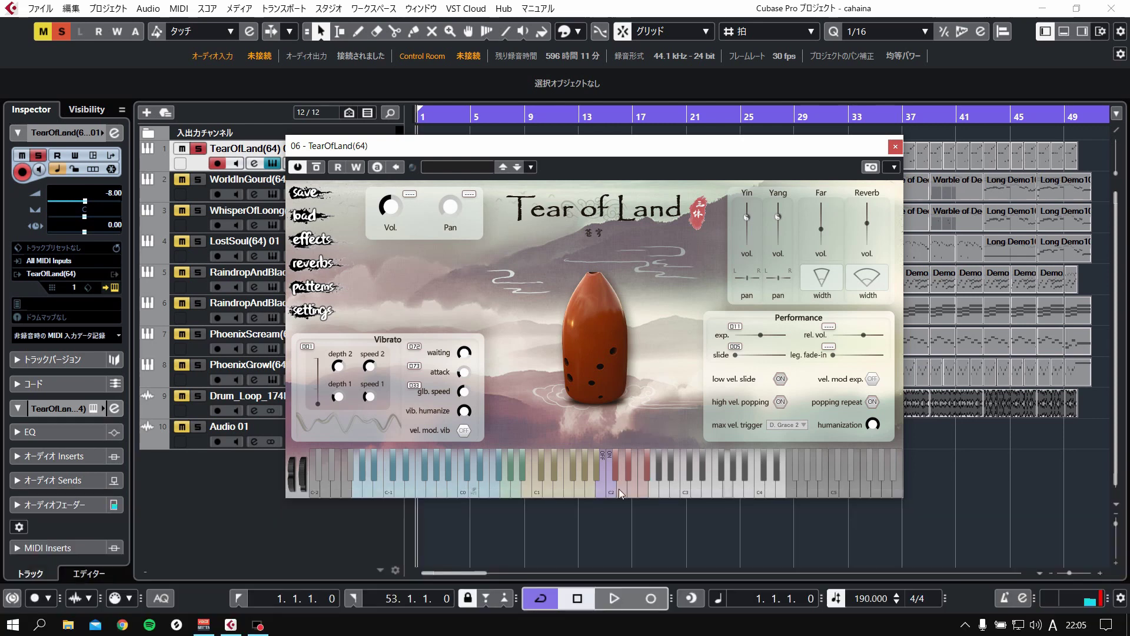
left_click(620, 489)
left_click(627, 476)
Select the pattern Count Down Five Seconds from the Demo group in Tear of Land's pattern browser and preview it
left_click(313, 287)
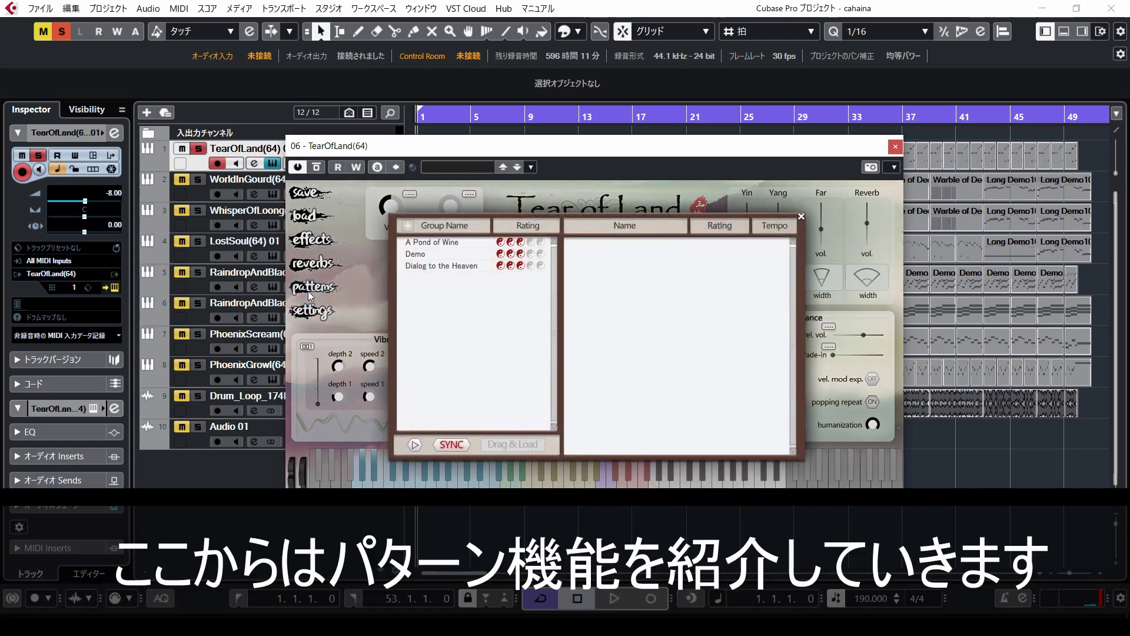
left_click(457, 256)
left_click(605, 256)
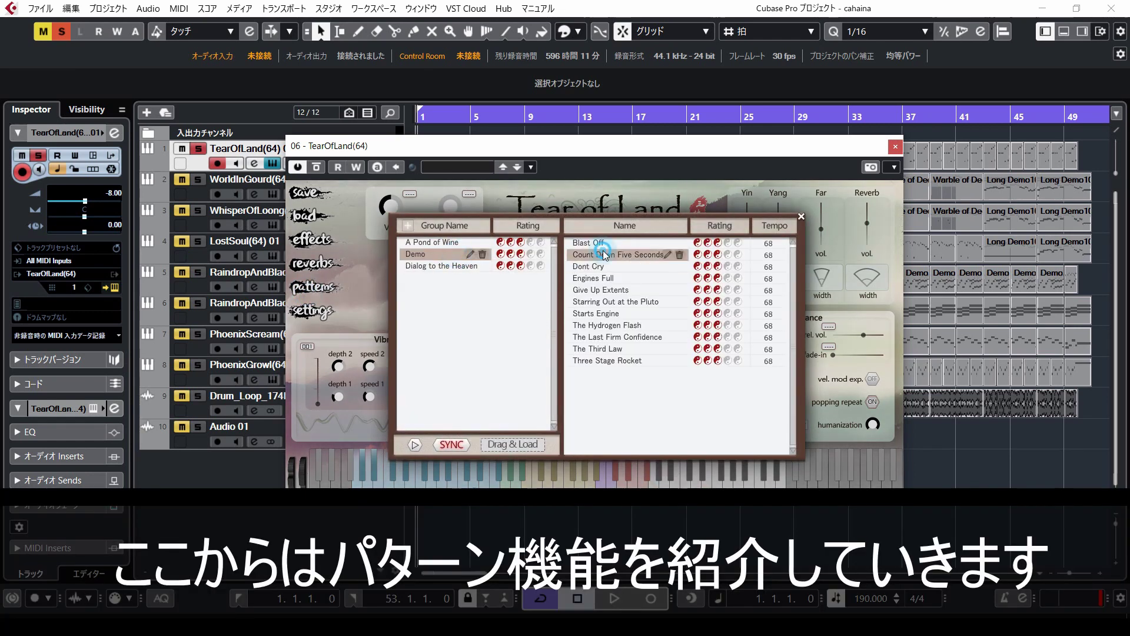
left_click(416, 445)
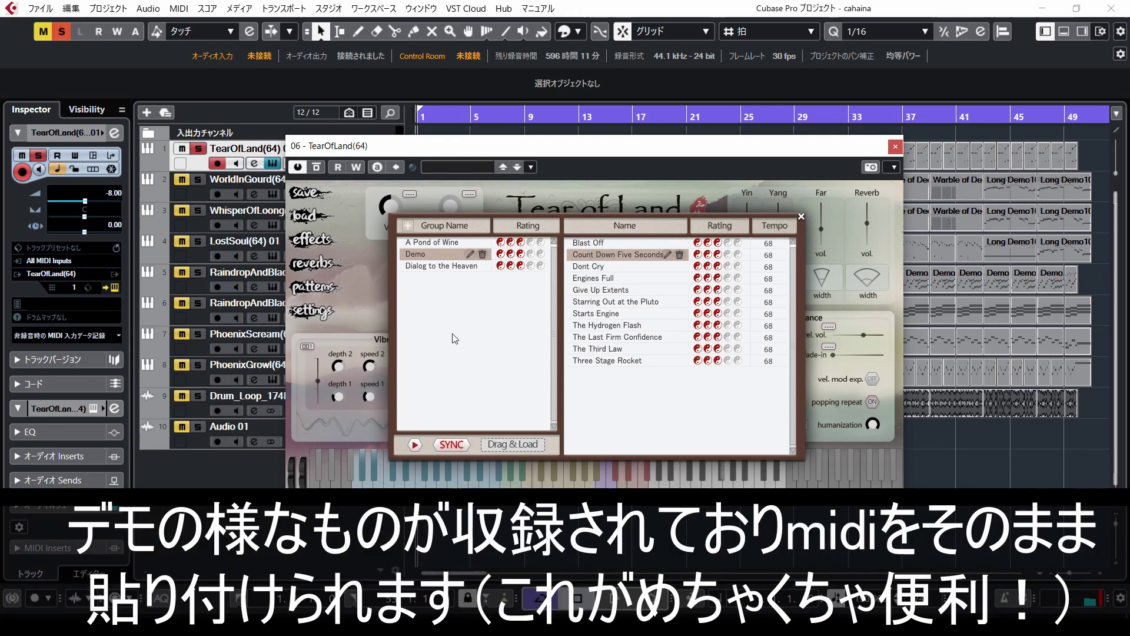
Insert the Count Down Five Seconds pattern as a MIDI part at bar 1 of the TearOfLand(64) 01 track
left_click_drag(512, 147, 671, 48)
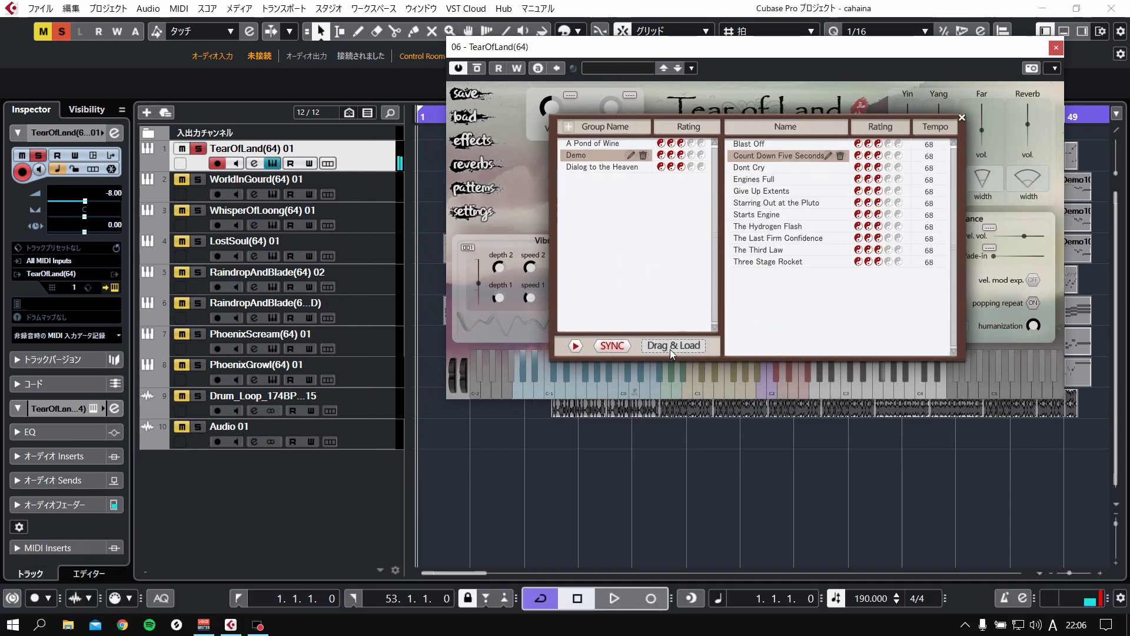
left_click_drag(670, 348, 425, 161)
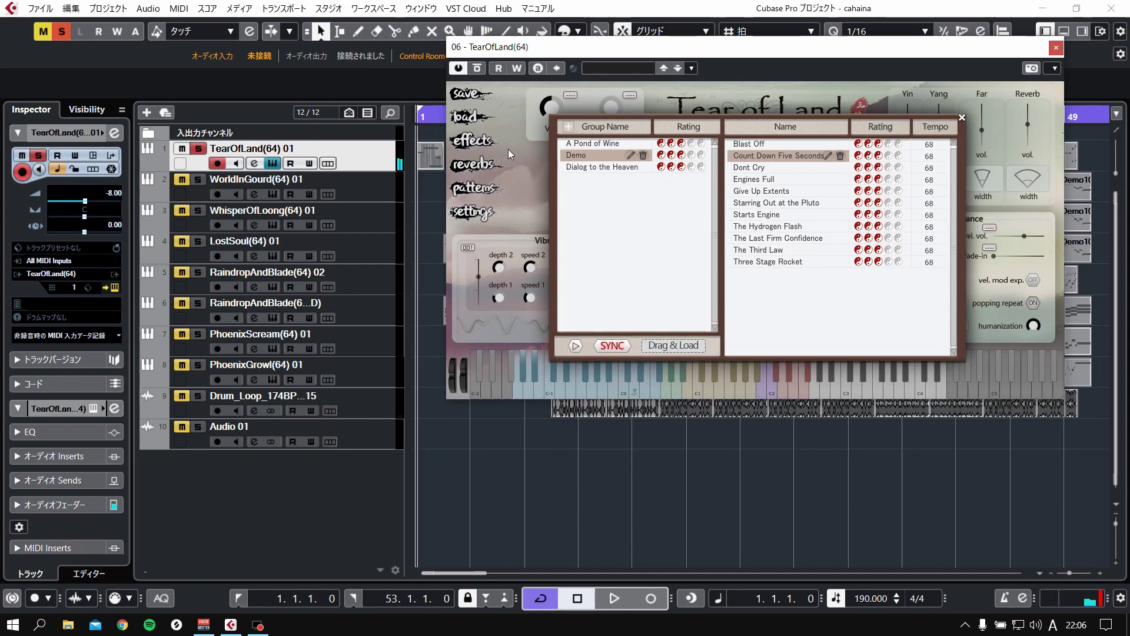
left_click_drag(556, 55, 827, 179)
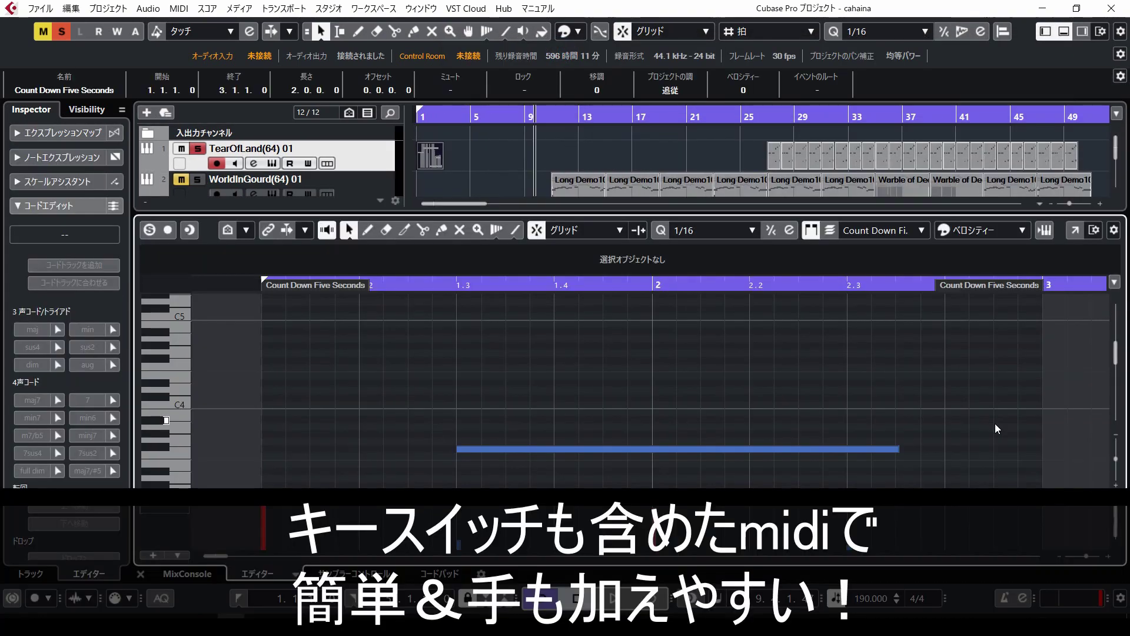
Examine the notes and key switches of the Count Down Five Seconds part and play it from the project start
scroll(995, 423, "down", 5)
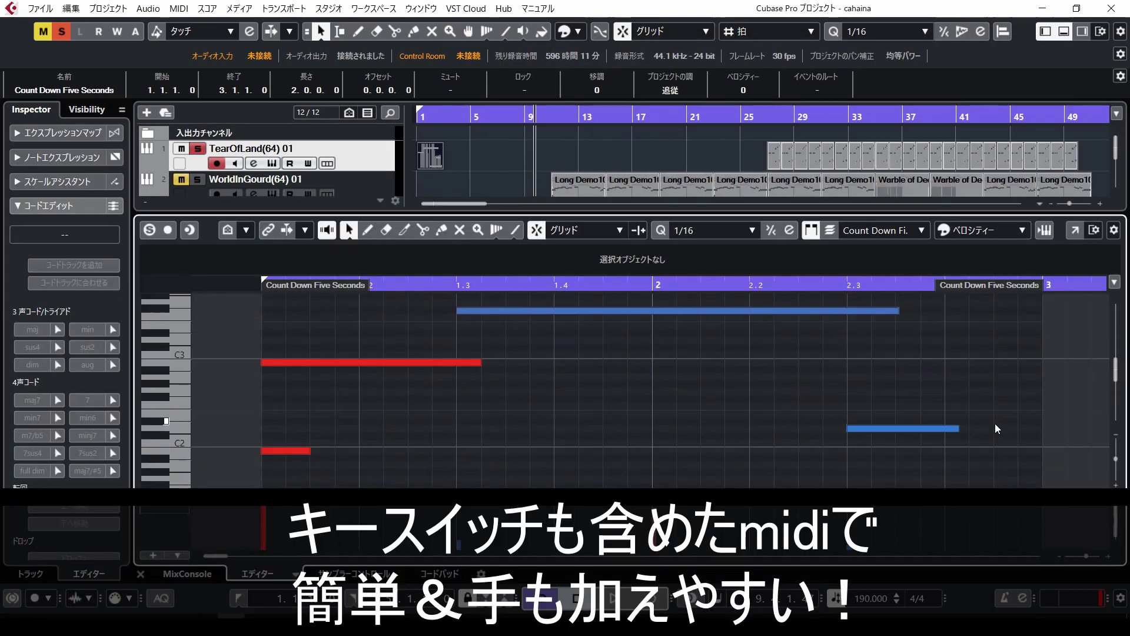
key("period")
key("space")
scroll(562, 406, "down", 3)
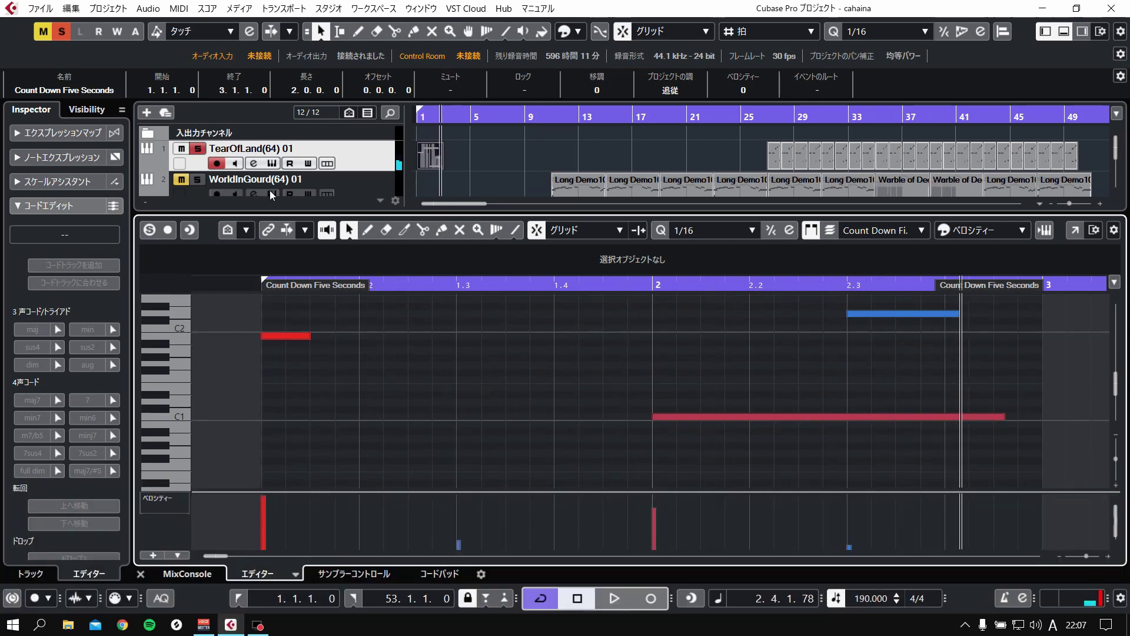
left_click(273, 163)
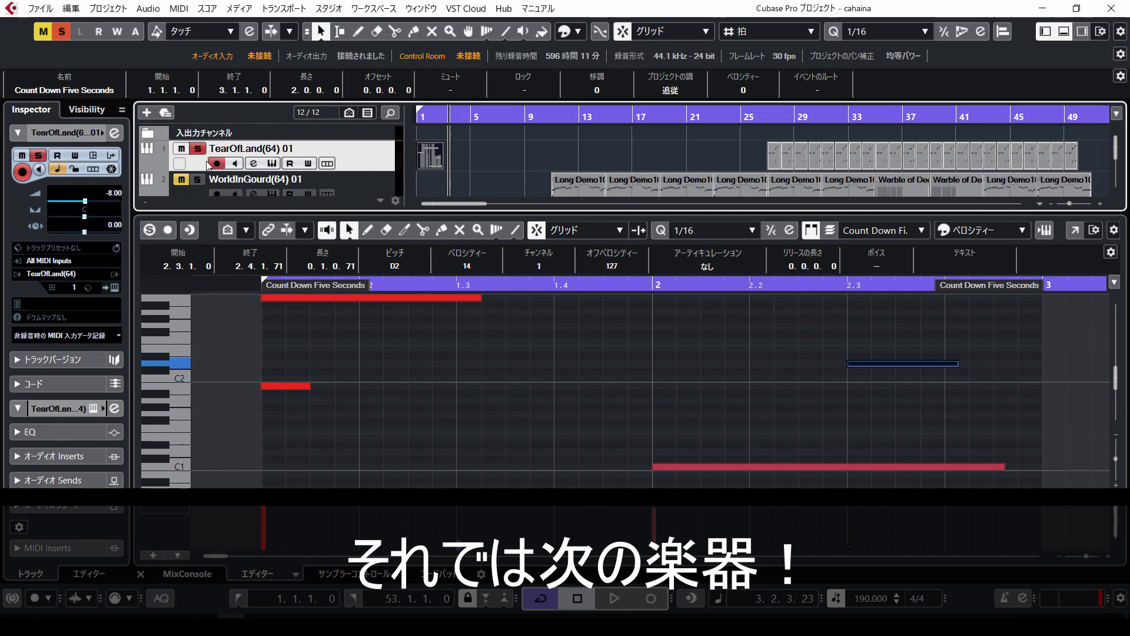
Solo the WorldInGourd(64) 01 track instead of TearOfLand(64) 01 and select it
left_click(199, 181)
left_click(198, 149)
scroll(306, 151, "down", 2)
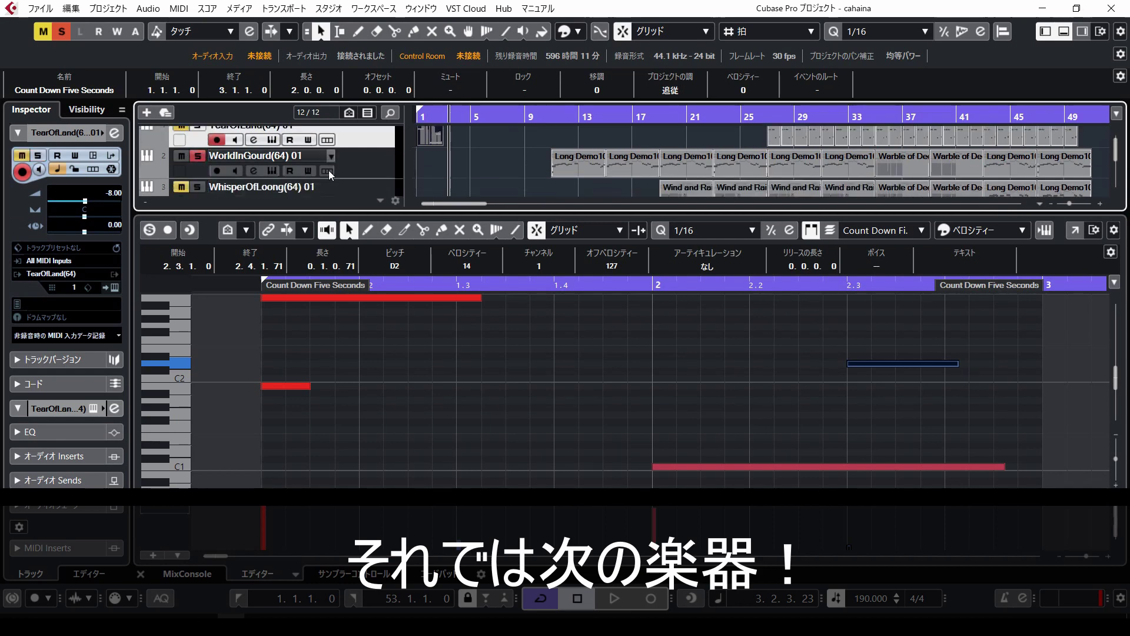
left_click(353, 167)
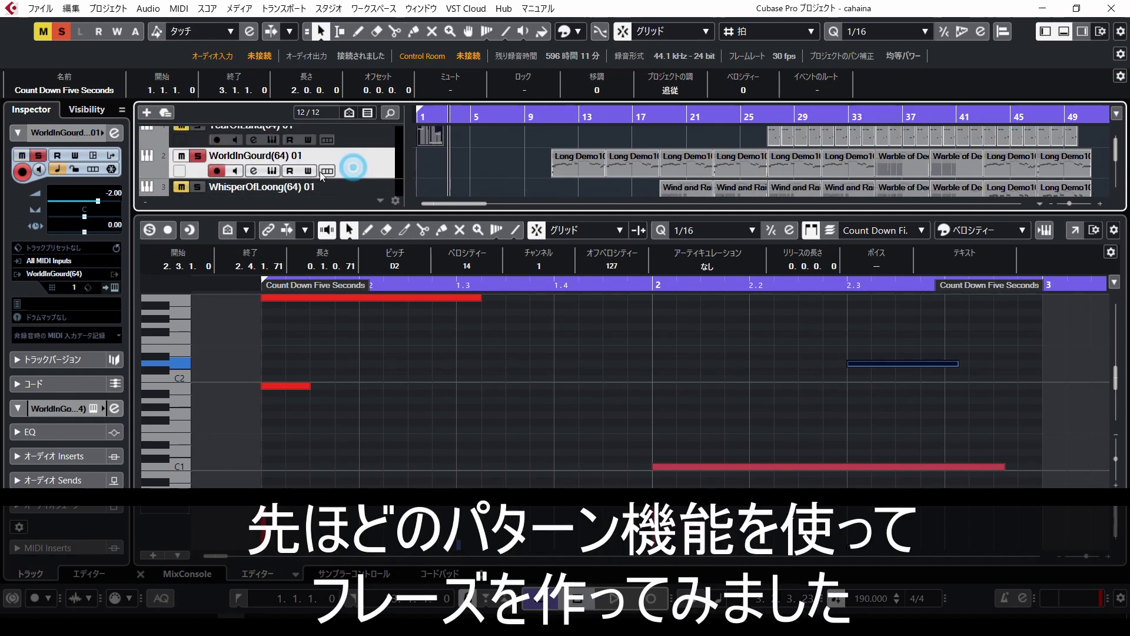
Listen to the WorldInGourd phrase from about bar 11 and show the track's World in Gourd instrument
double_click(562, 124)
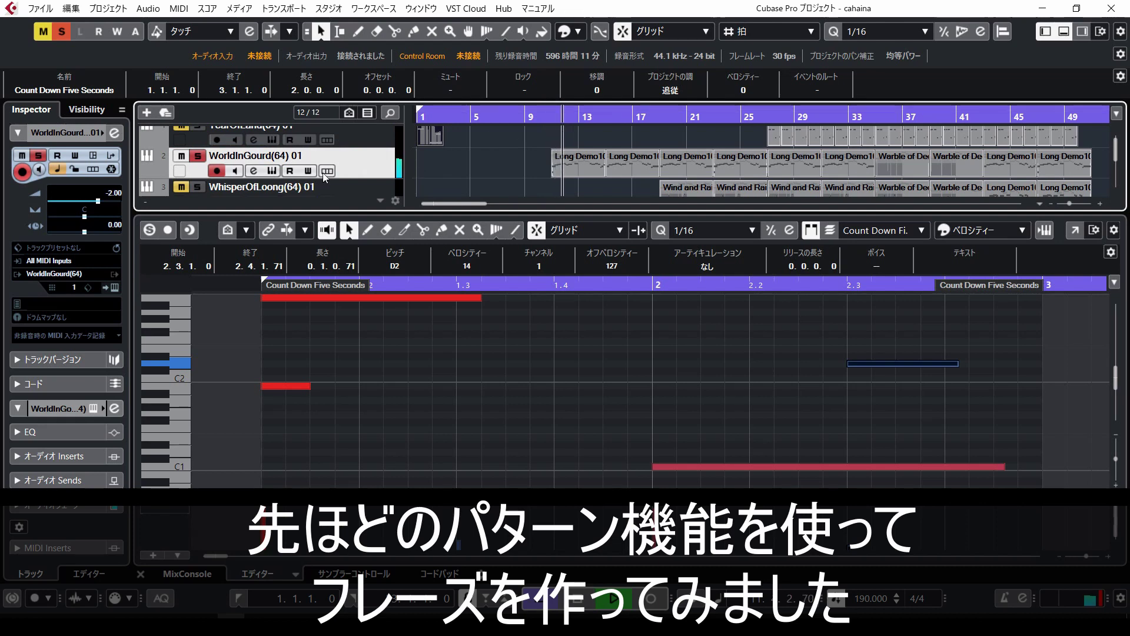
left_click(273, 171)
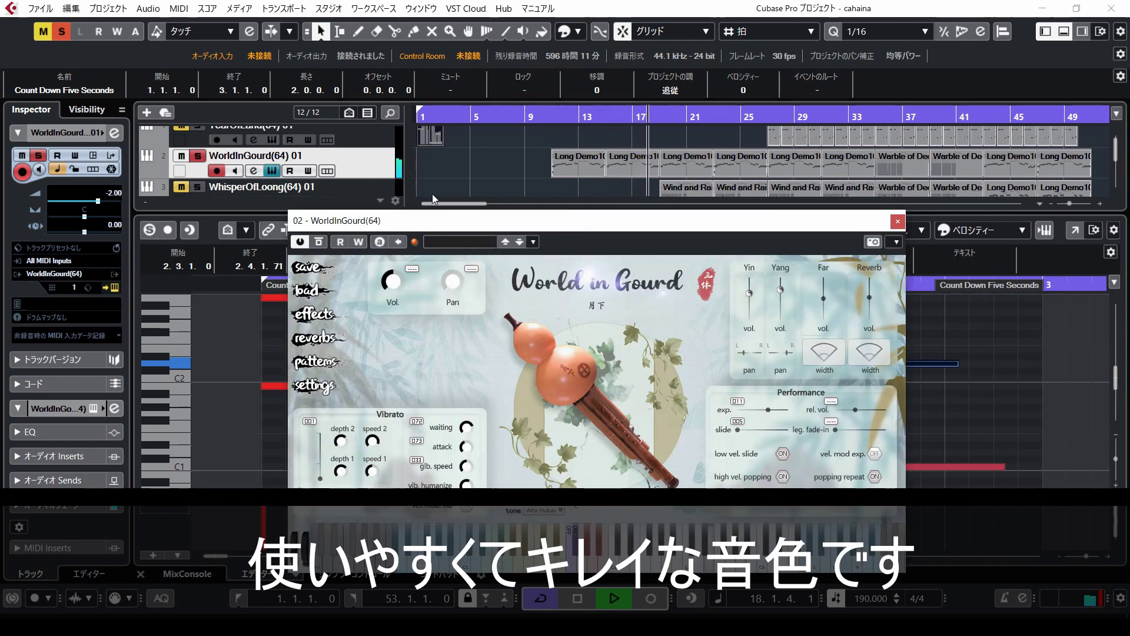
left_click(452, 206)
key("space")
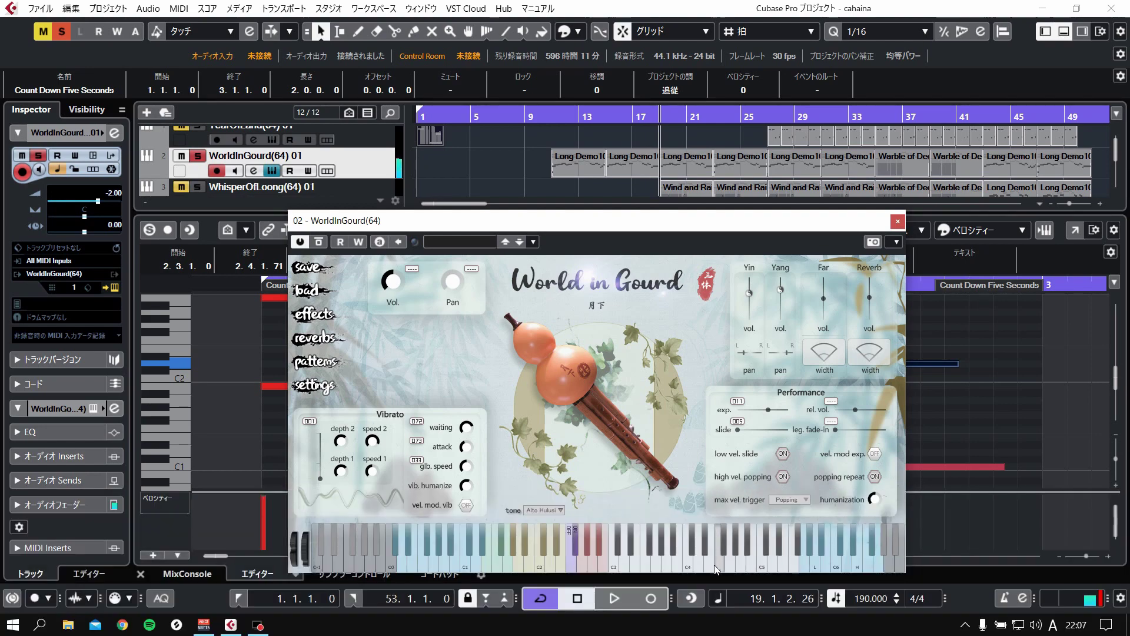
Audition World in Gourd's blue high-range keys, including Harm. 1 and Harm. 2, along with ordinary playable notes
left_click(626, 566)
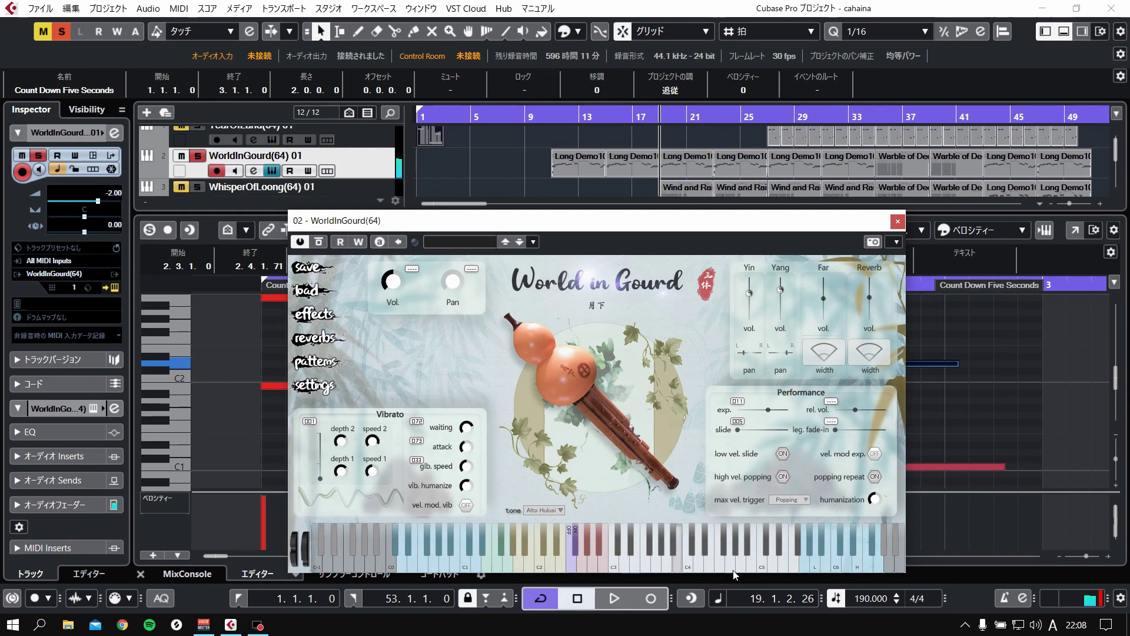
left_click(860, 564)
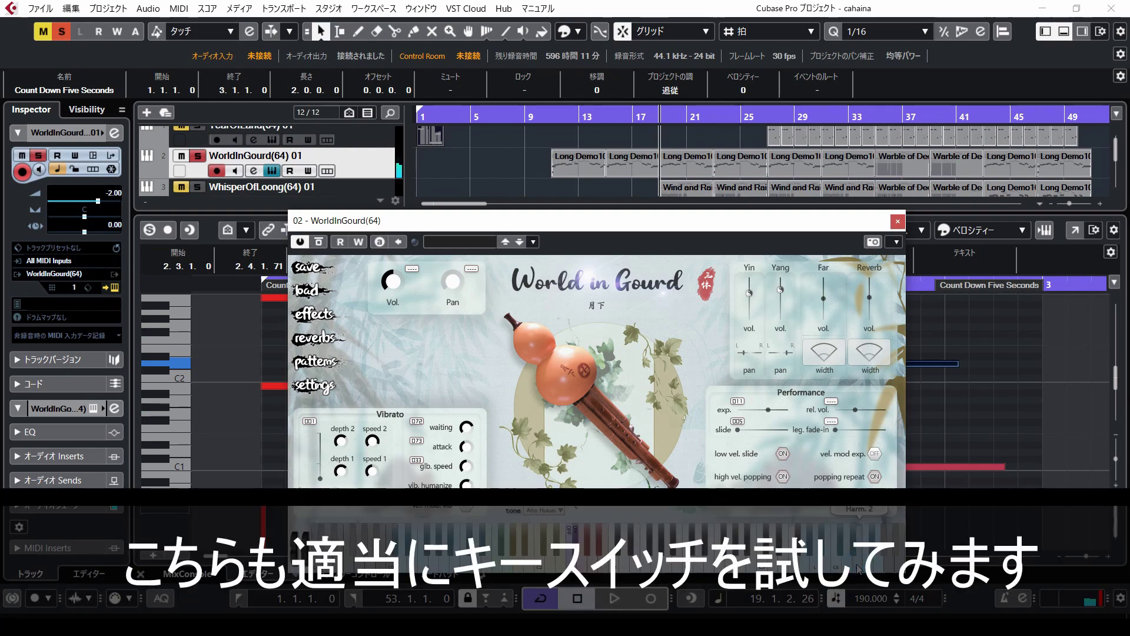
left_click(833, 564)
left_click(816, 565)
left_click(763, 563)
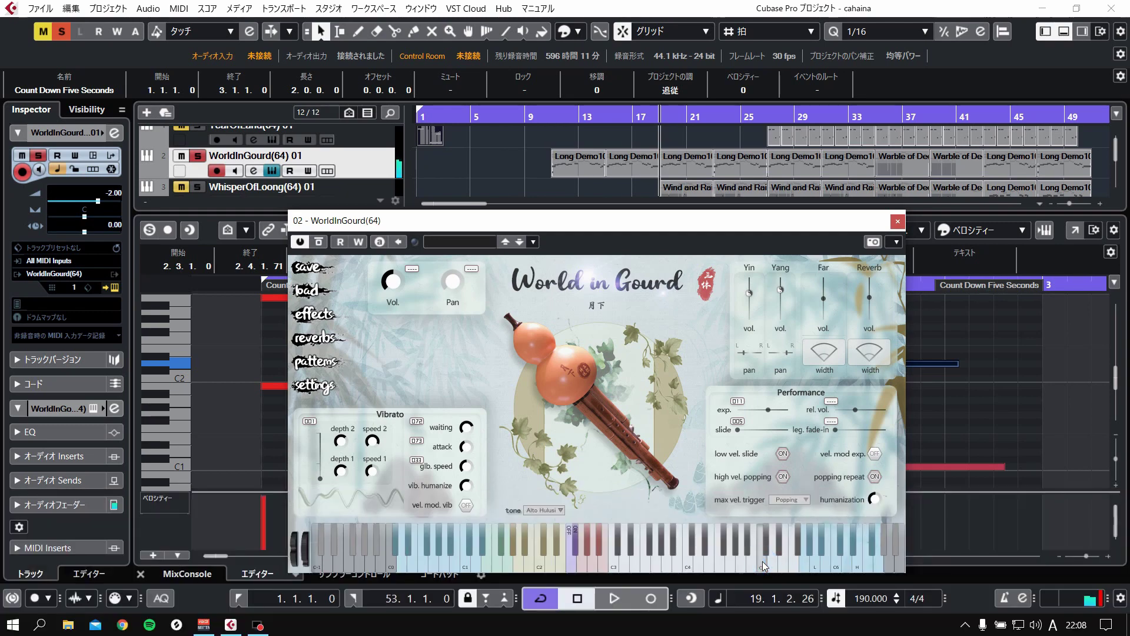
left_click(823, 569)
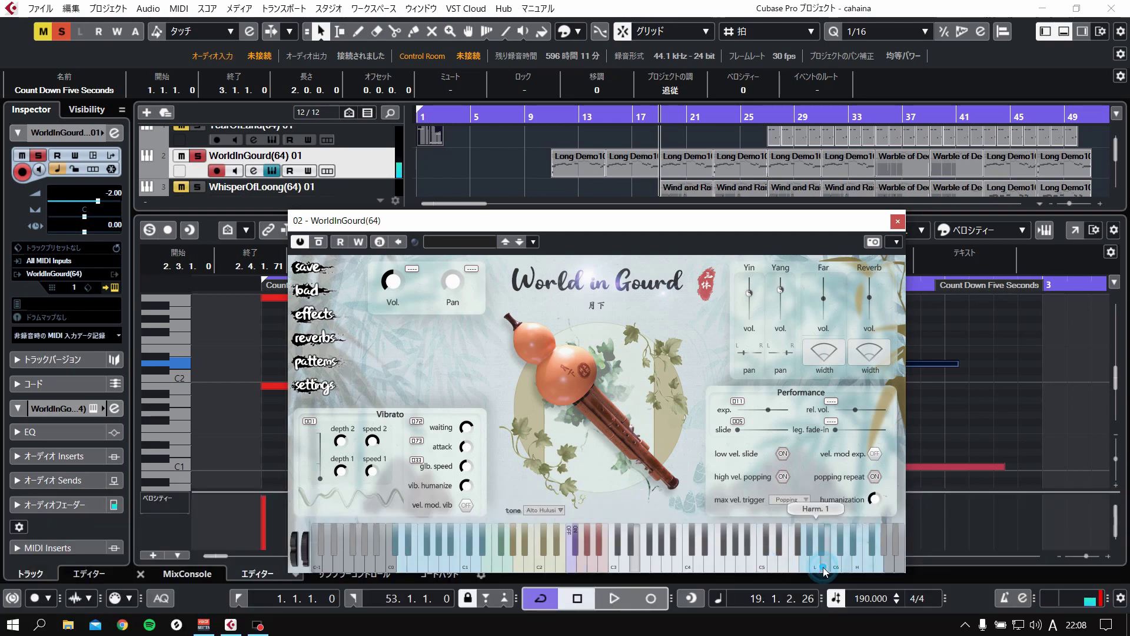
left_click(836, 567)
left_click(867, 563)
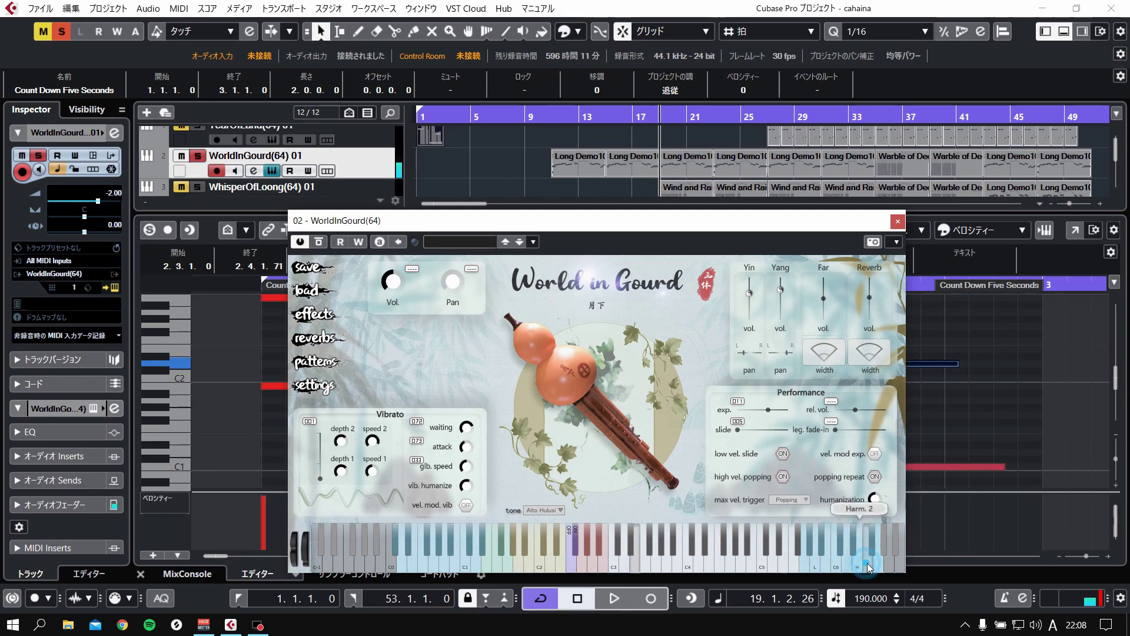
Audition World in Gourd's red release key switches, including Rel. Up 2
left_click(604, 550)
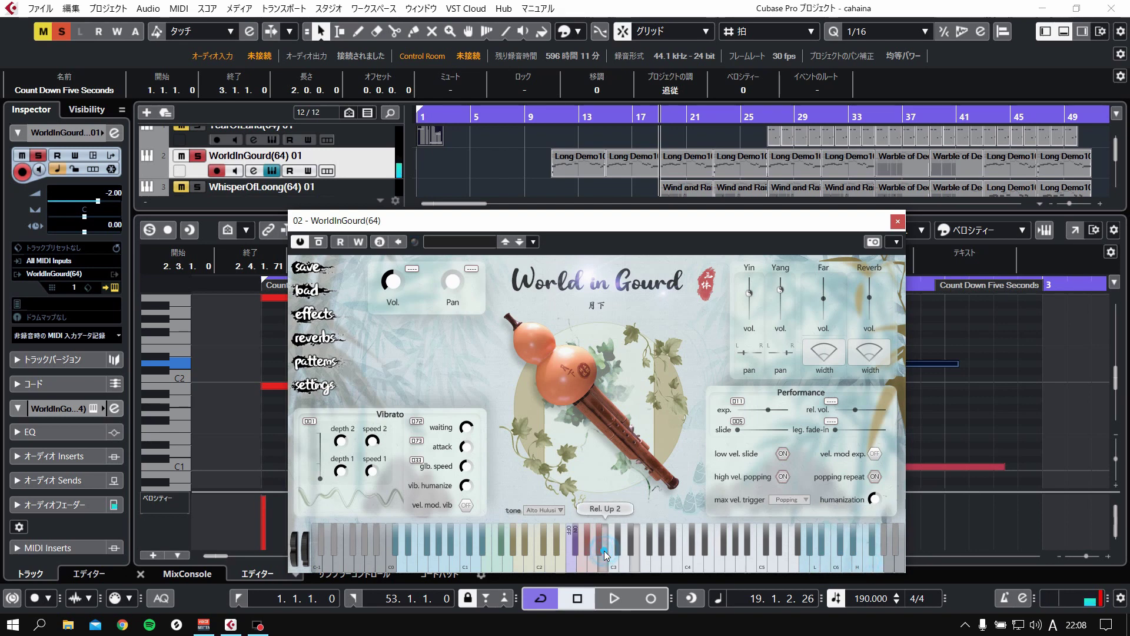
left_click(602, 546)
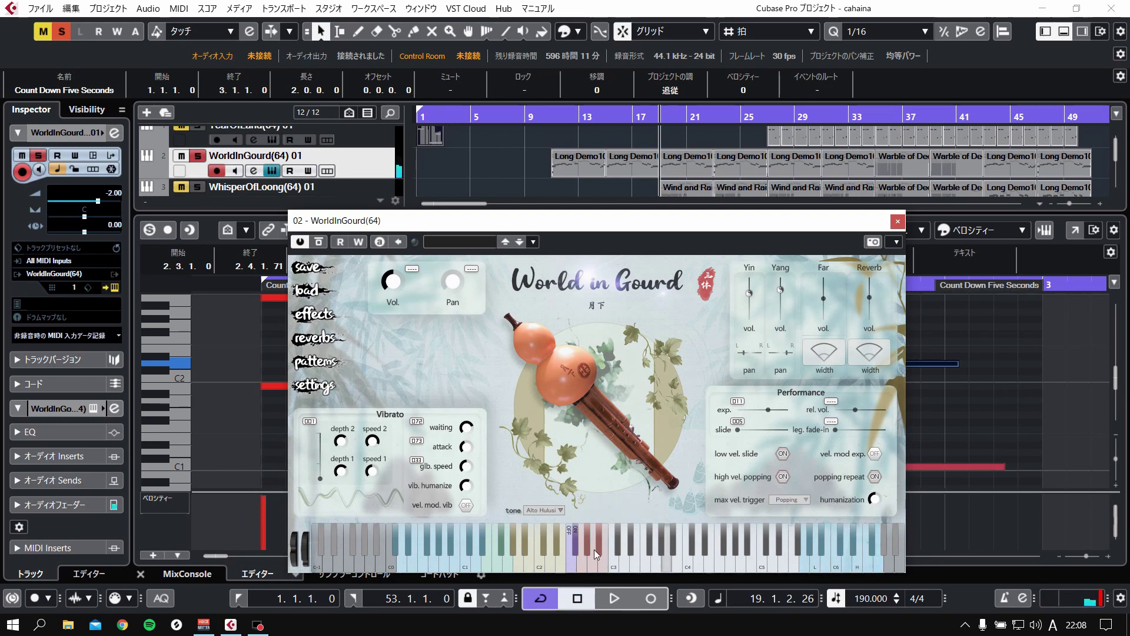
left_click(593, 561)
left_click(587, 548)
left_click(586, 549)
left_click(585, 562)
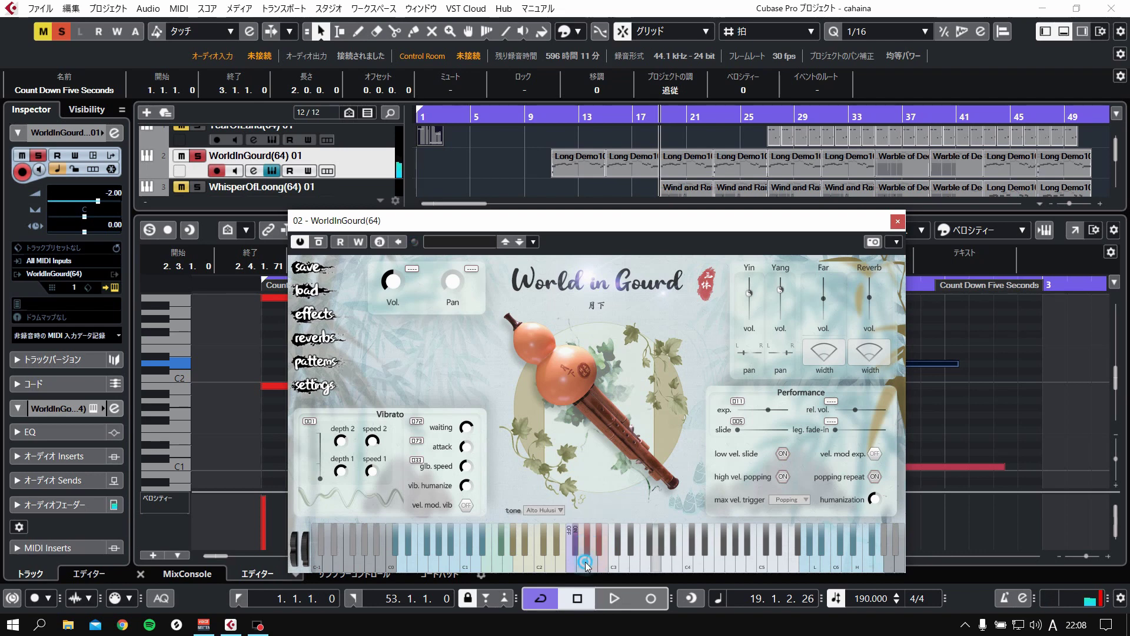
Turn on World in Gourd's staccato mode, audition Stac. Art. 1 to 4, and switch the mode off again
left_click(577, 550)
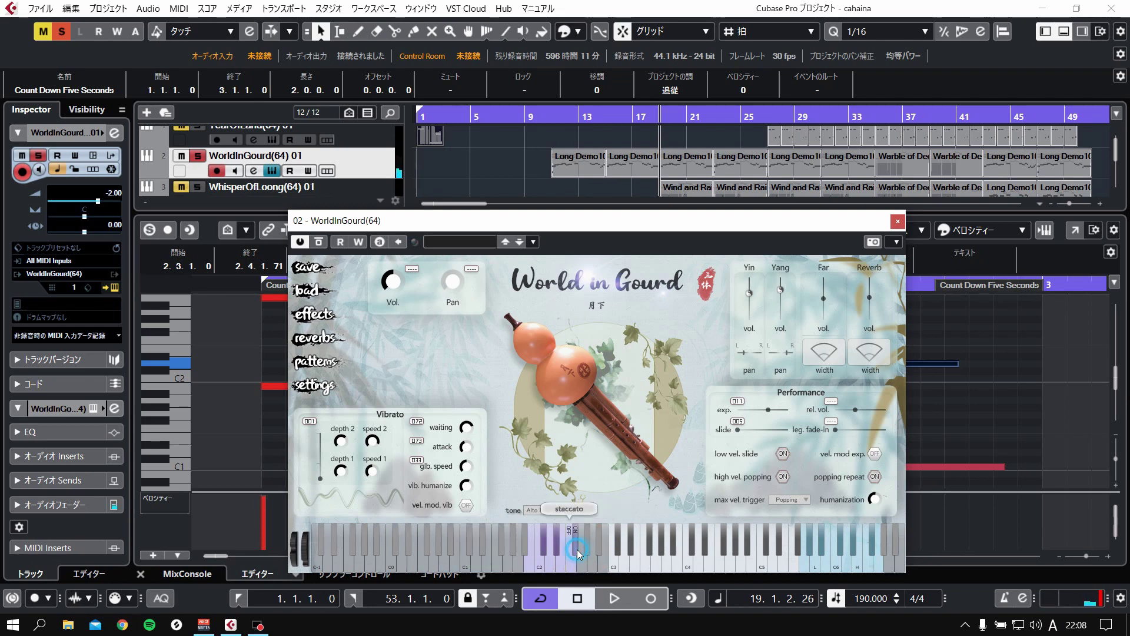
left_click(553, 572)
left_click(543, 567)
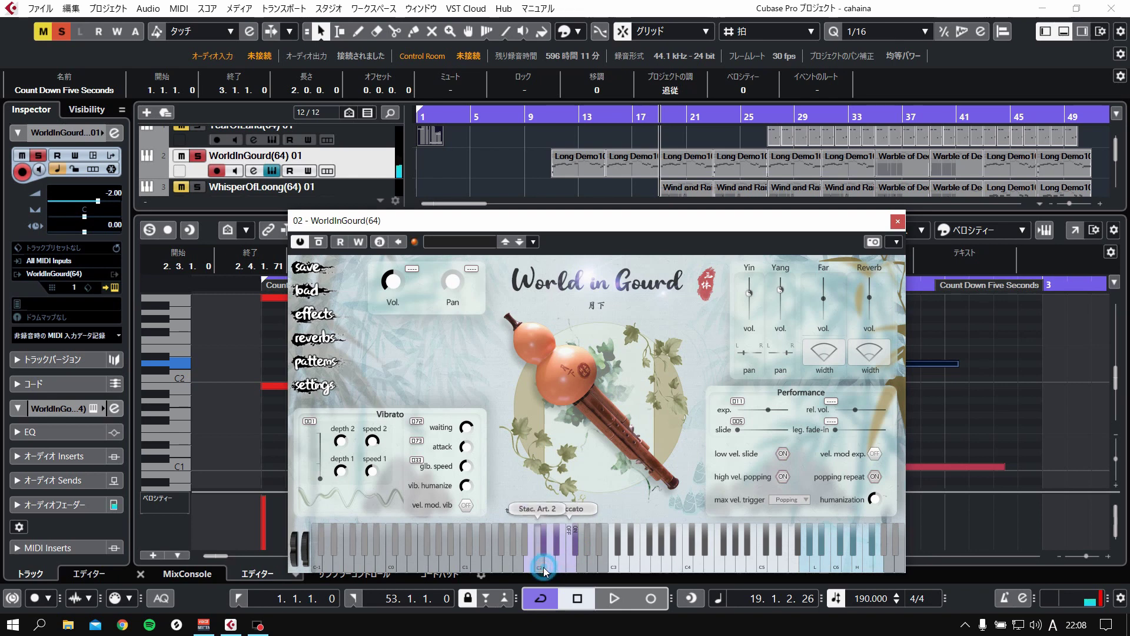
left_click(529, 567)
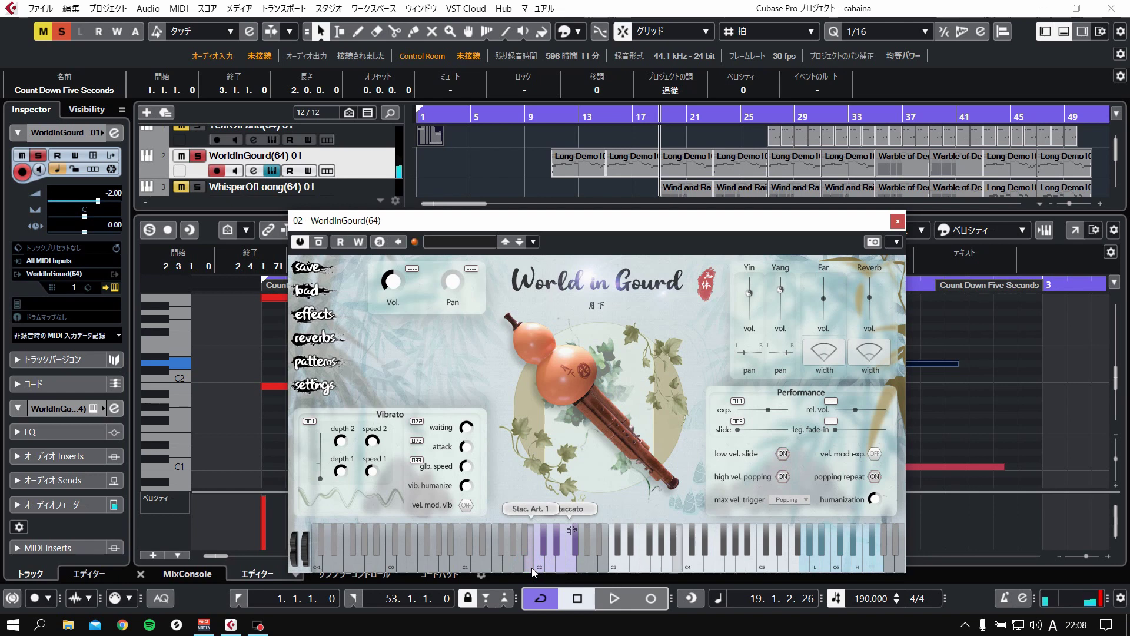
left_click(540, 556)
left_click(549, 550)
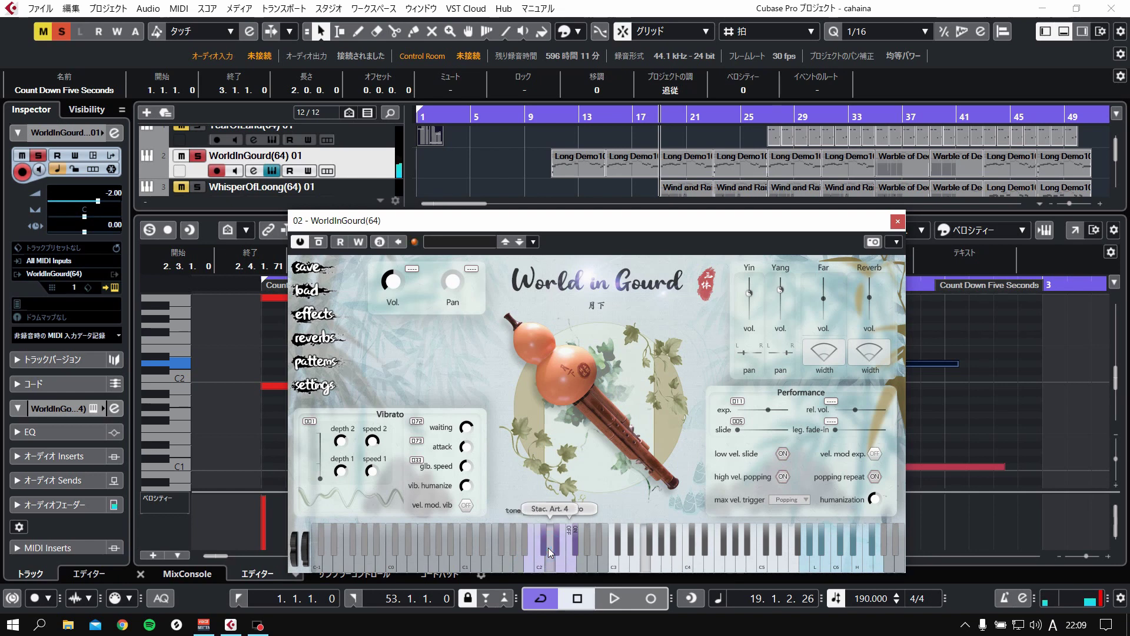
left_click(544, 544)
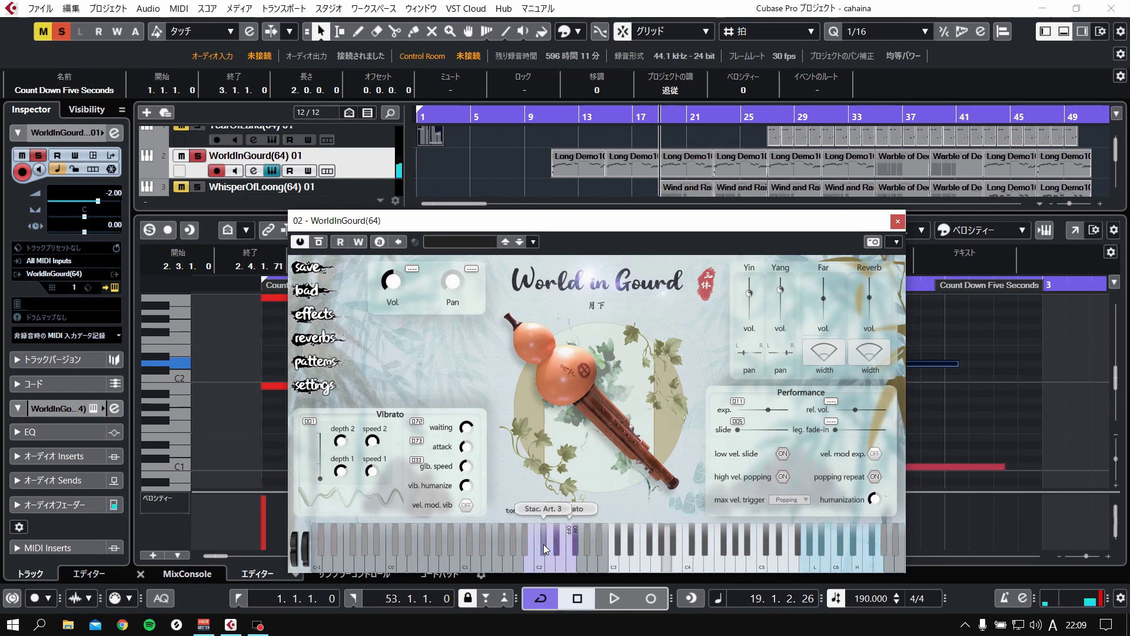
left_click(576, 560)
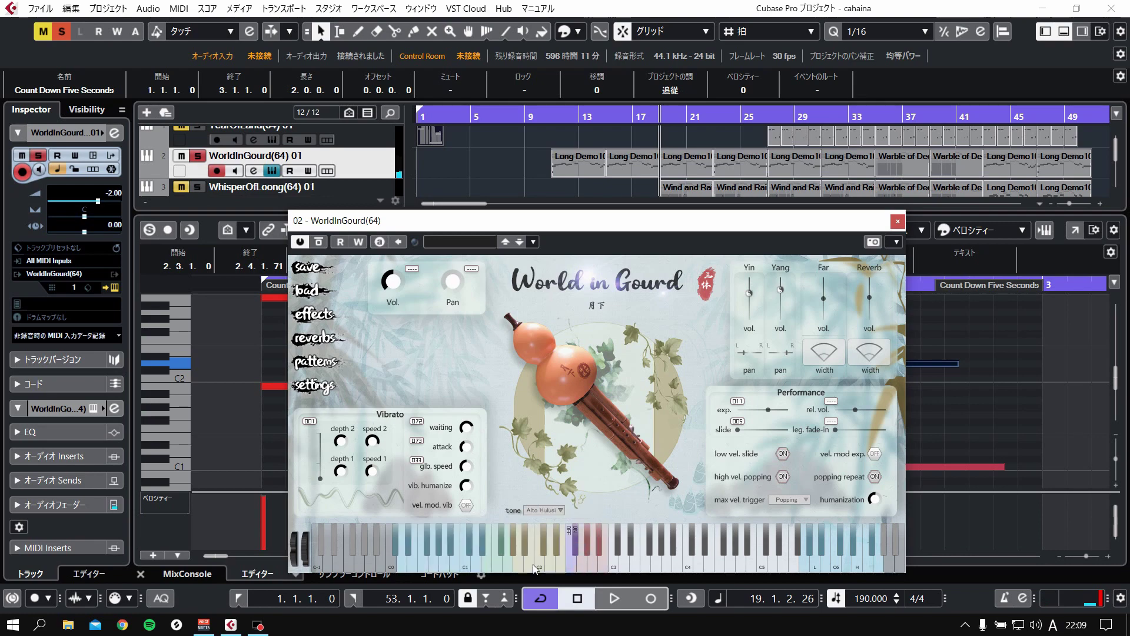
Audition World in Gourd's yellow and green key switches, including Vib. 1, Trill 2 and Trill 2 Str
left_click(551, 559)
left_click(551, 558)
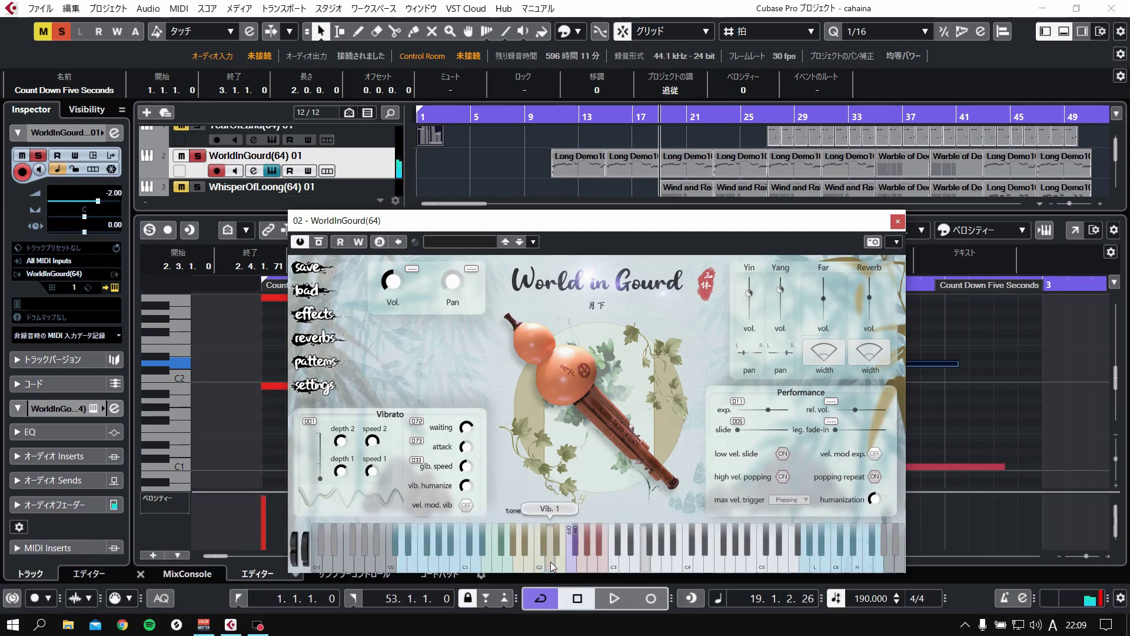
left_click(544, 565)
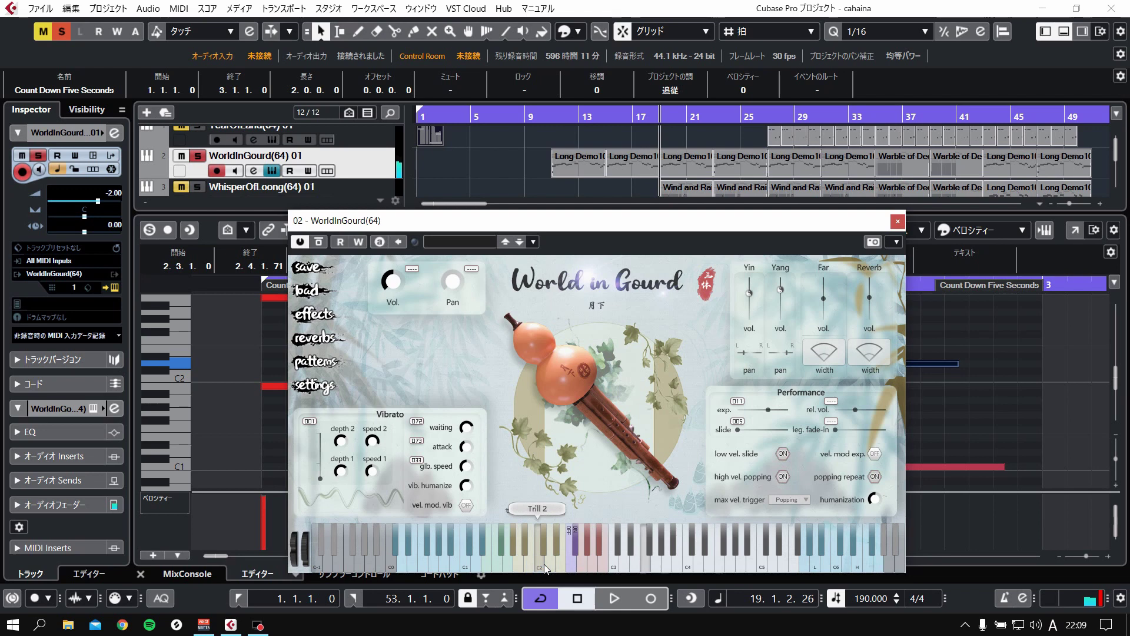
left_click(529, 562)
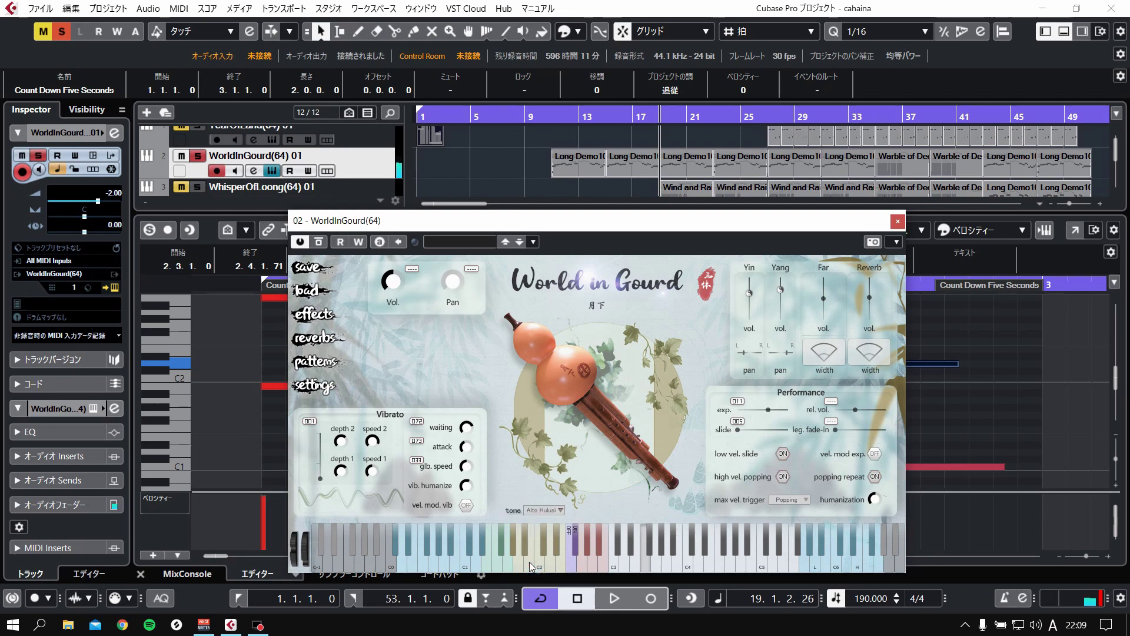
left_click(523, 545)
left_click(503, 564)
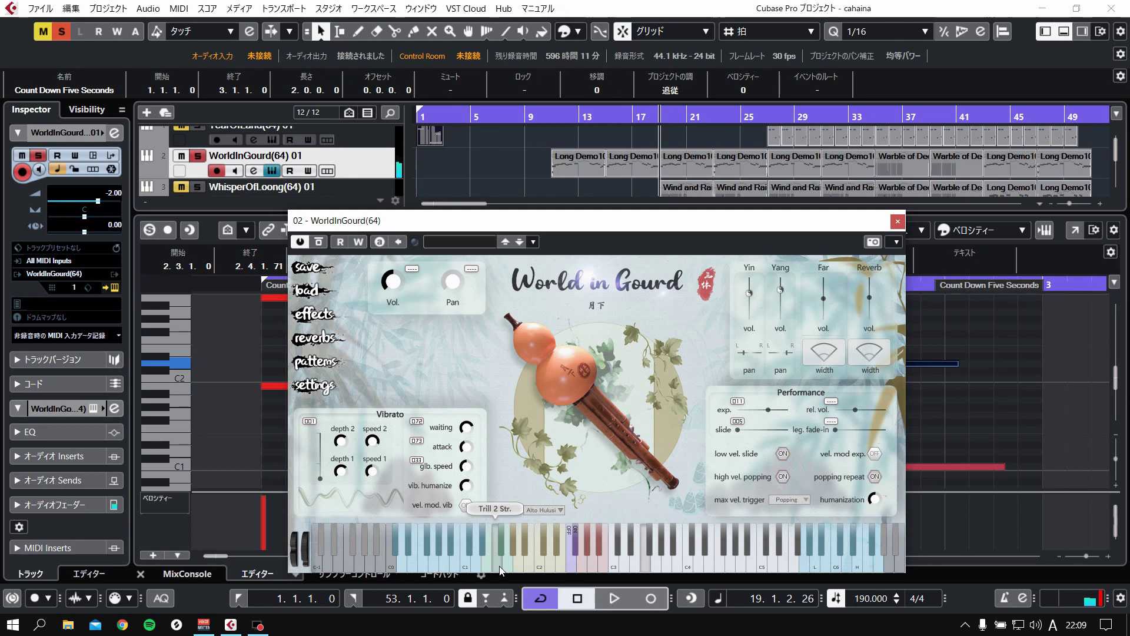
left_click(499, 567)
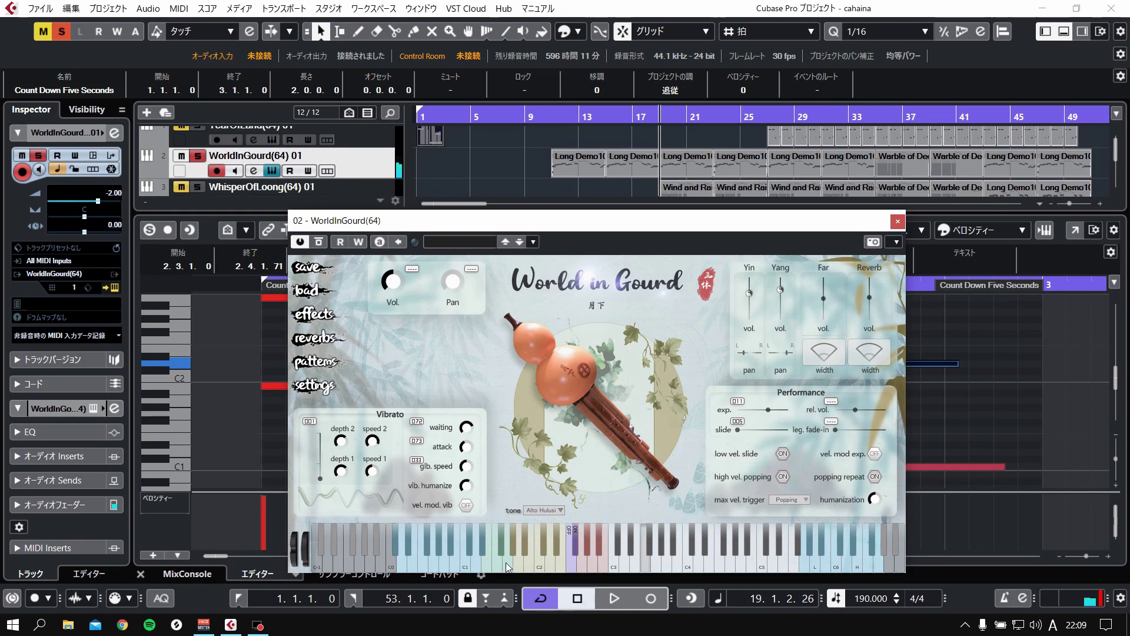
left_click(506, 563)
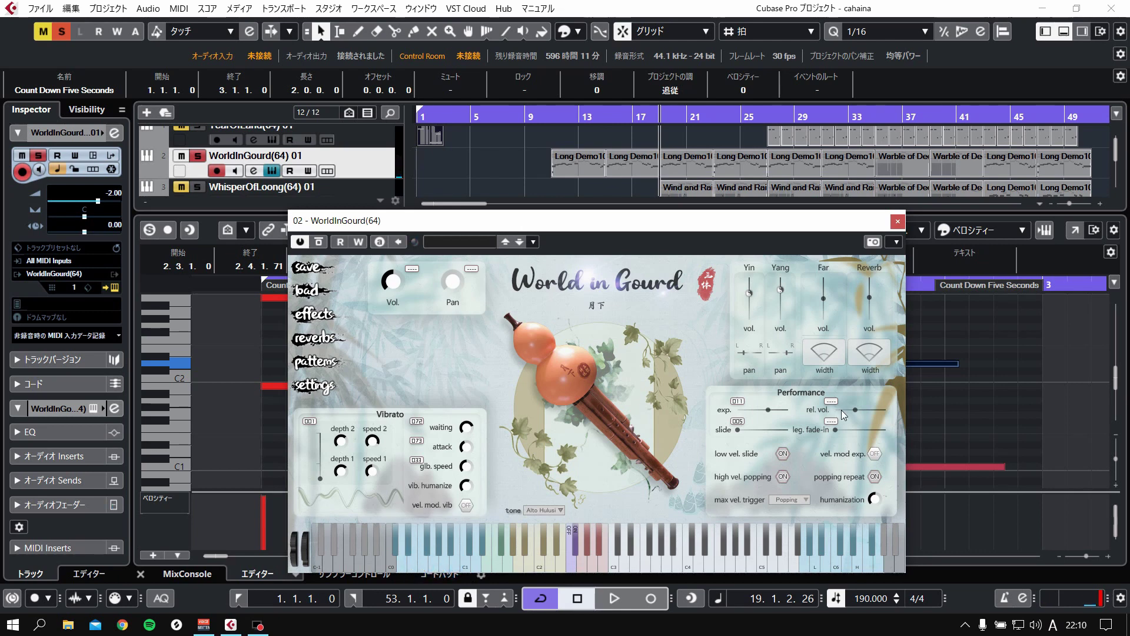
Raise World in Gourd's release volume to maximum and audition the red release key switches
left_click_drag(854, 410, 887, 409)
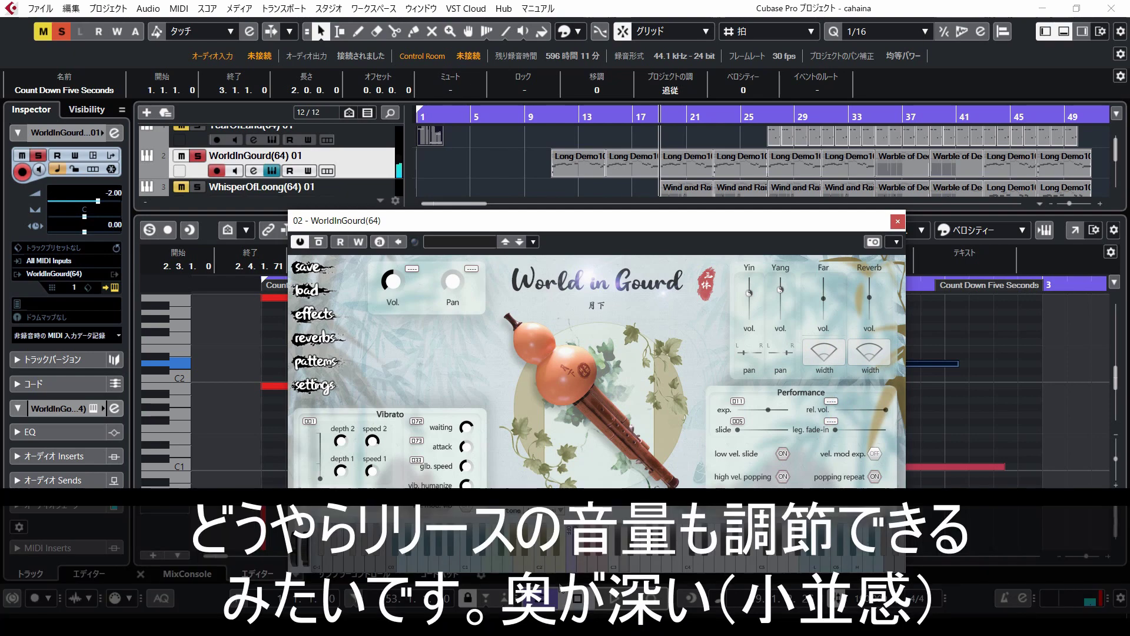
left_click(602, 566)
left_click(600, 566)
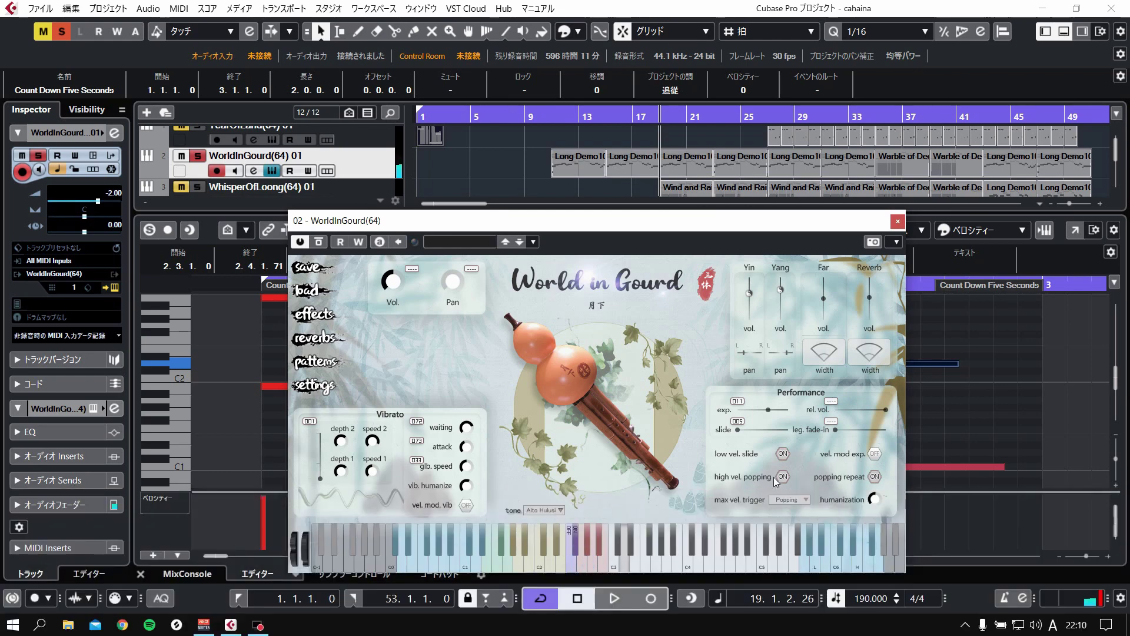
Lower World in Gourd's release volume to minimum, return it to about mid-range and audition the red release keys
left_click_drag(885, 411, 836, 411)
left_click_drag(837, 410, 857, 410)
left_click(594, 546)
left_click(600, 558)
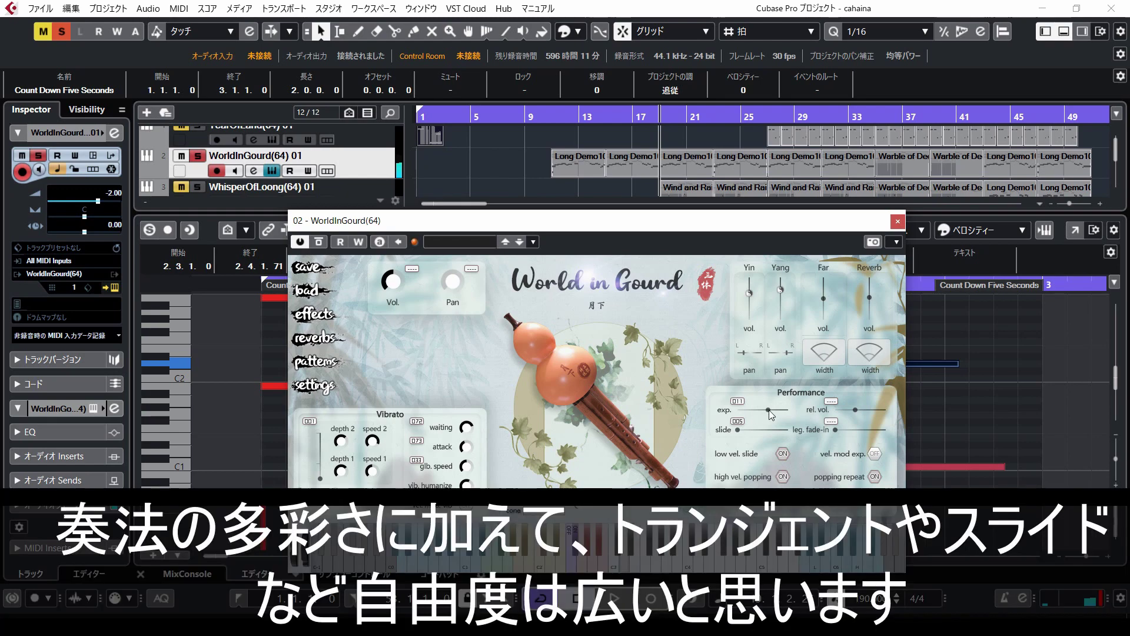
Try World in Gourd's expression at different levels, leave it above mid-range, and adjust the vibrato slider in its upper part
left_click_drag(769, 406, 789, 408)
left_click(590, 547)
left_click_drag(788, 409, 737, 409)
left_click_drag(747, 416, 789, 430)
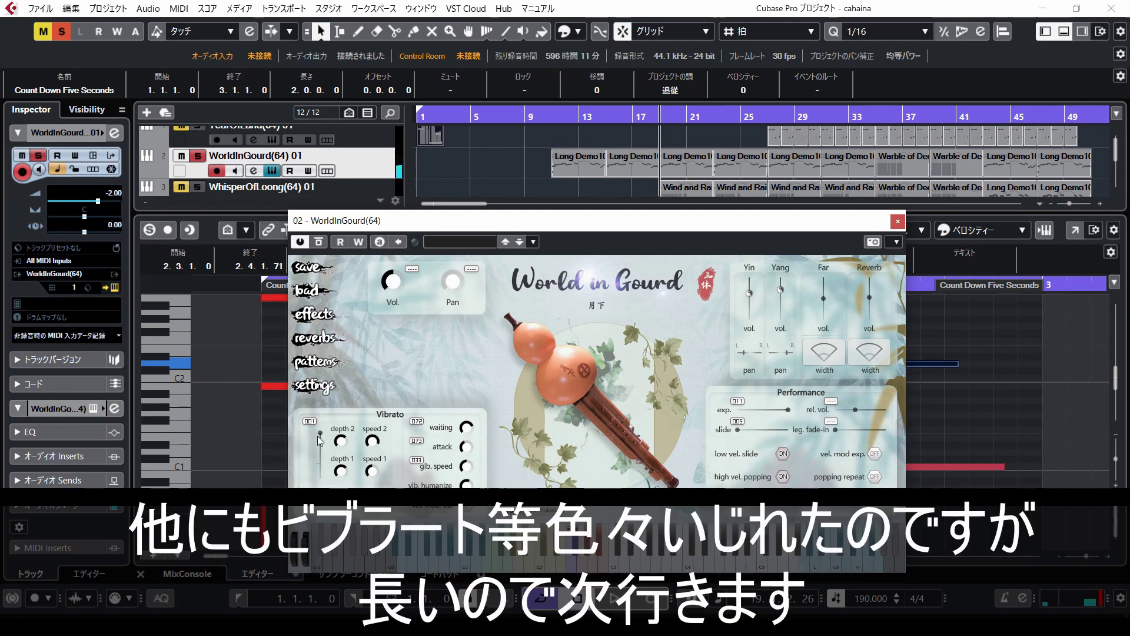
left_click_drag(318, 435, 319, 448)
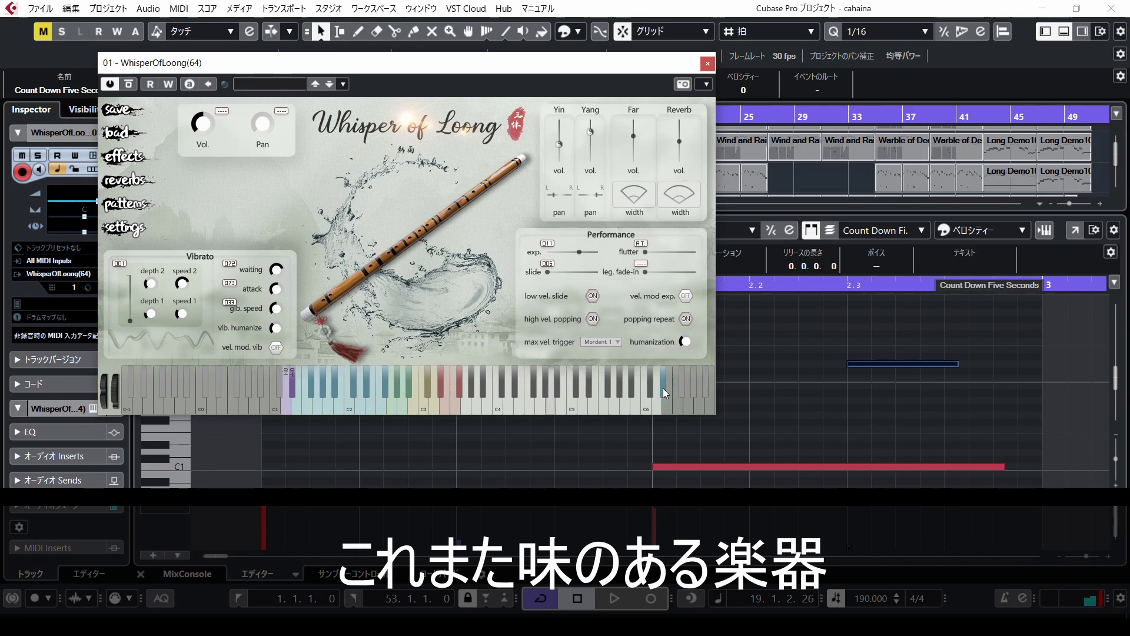
Audition Whisper of Loong's coloured key switches, including Run Up 1, and switch its staccato mode on and off
left_click(663, 388)
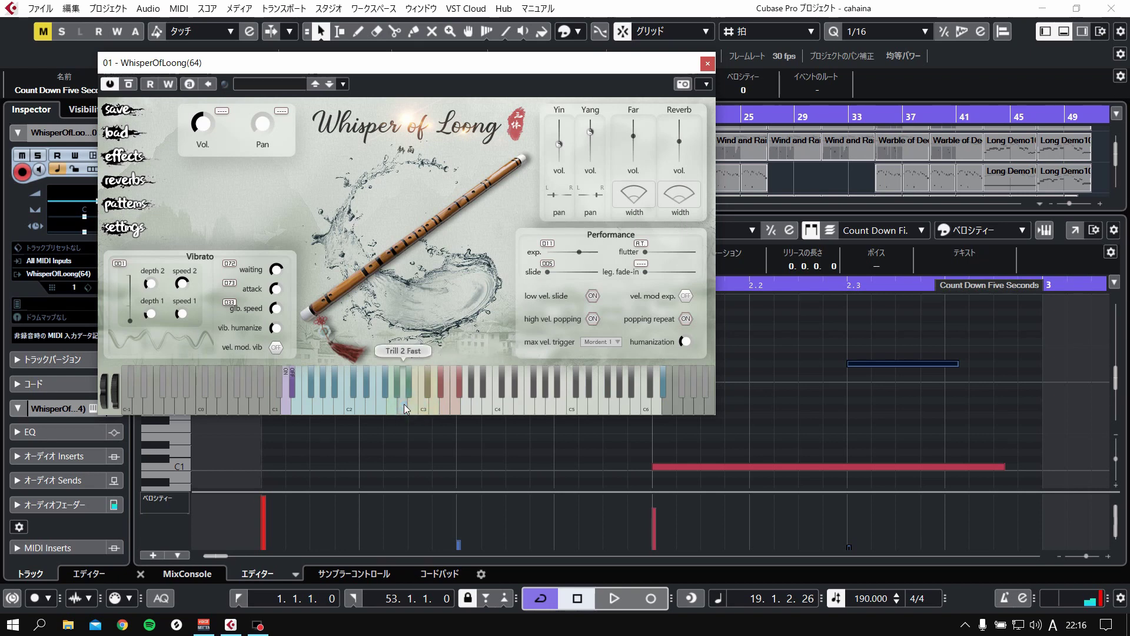
left_click(379, 407)
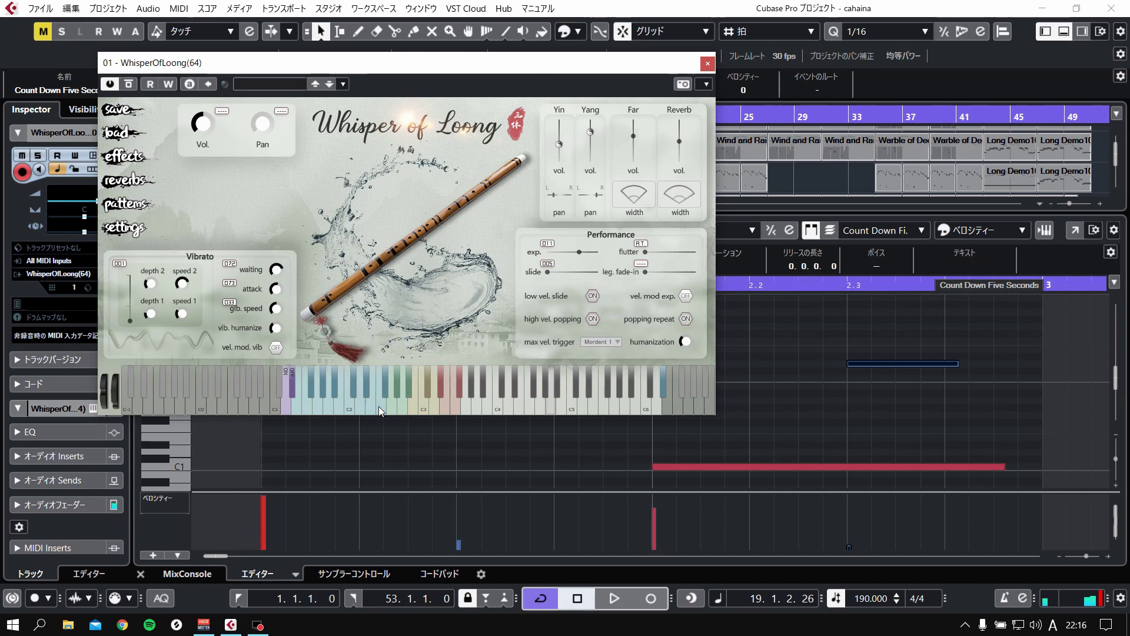
left_click(338, 408)
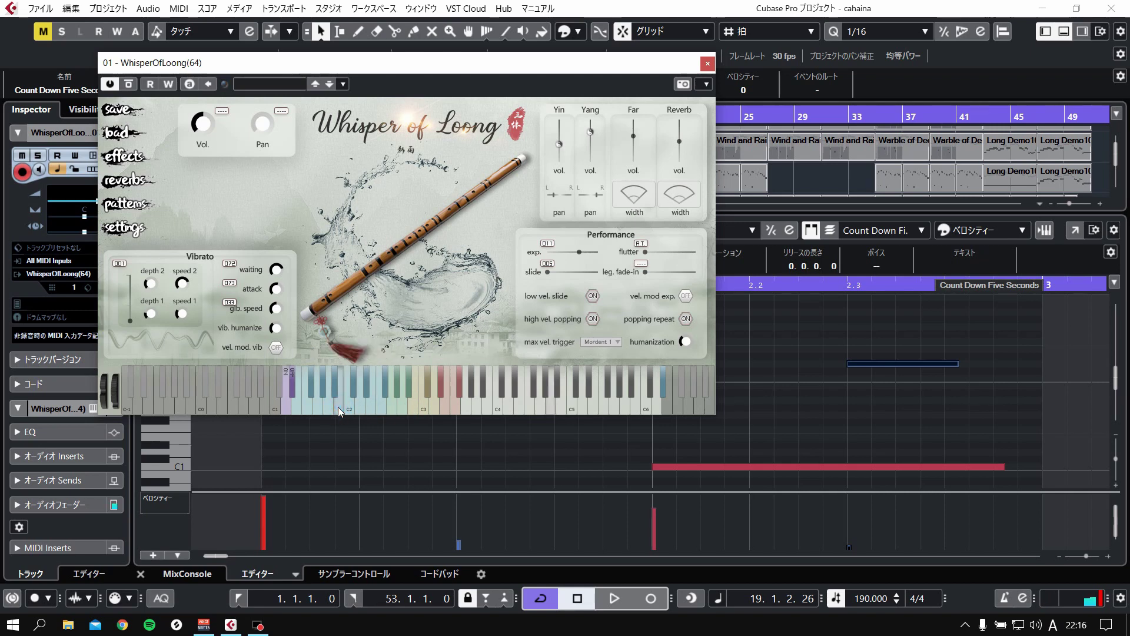
left_click(319, 406)
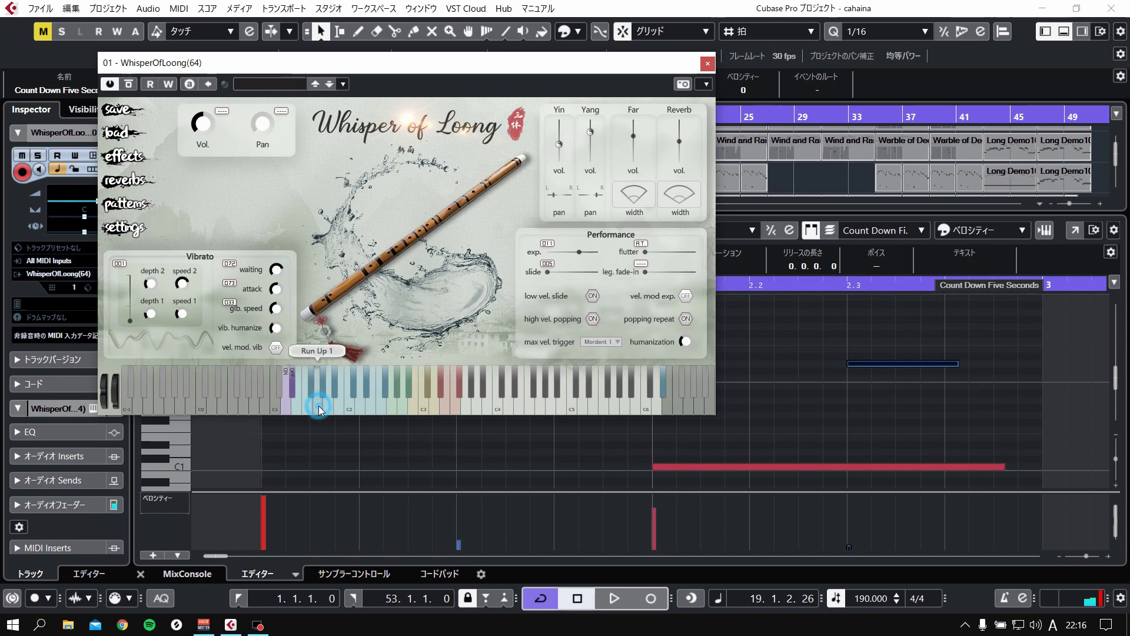
left_click(285, 406)
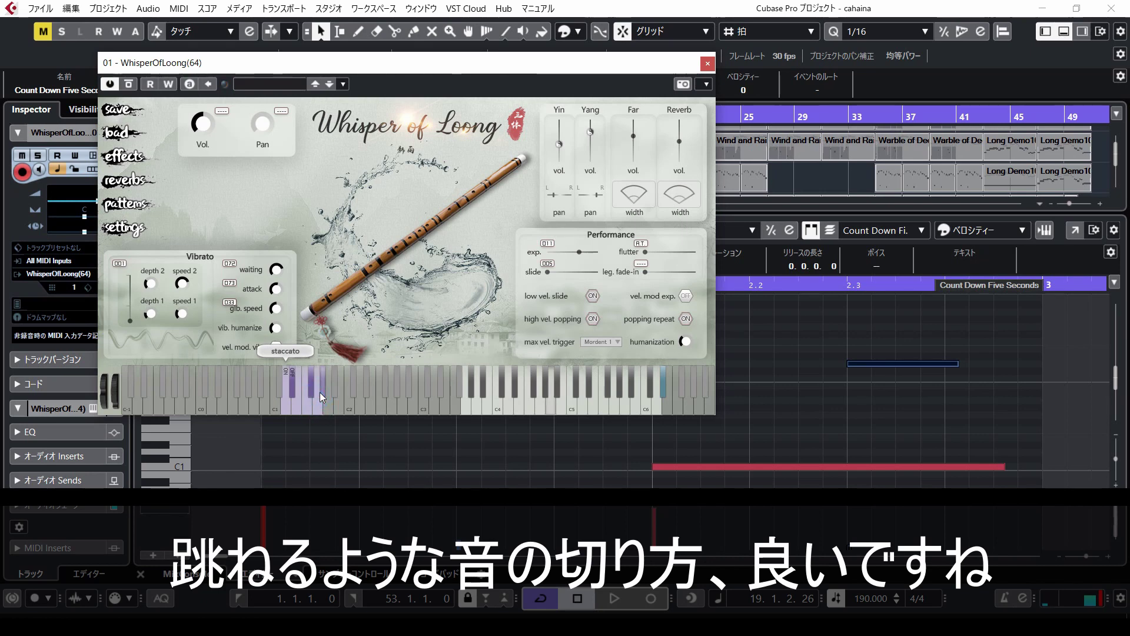
left_click(293, 392)
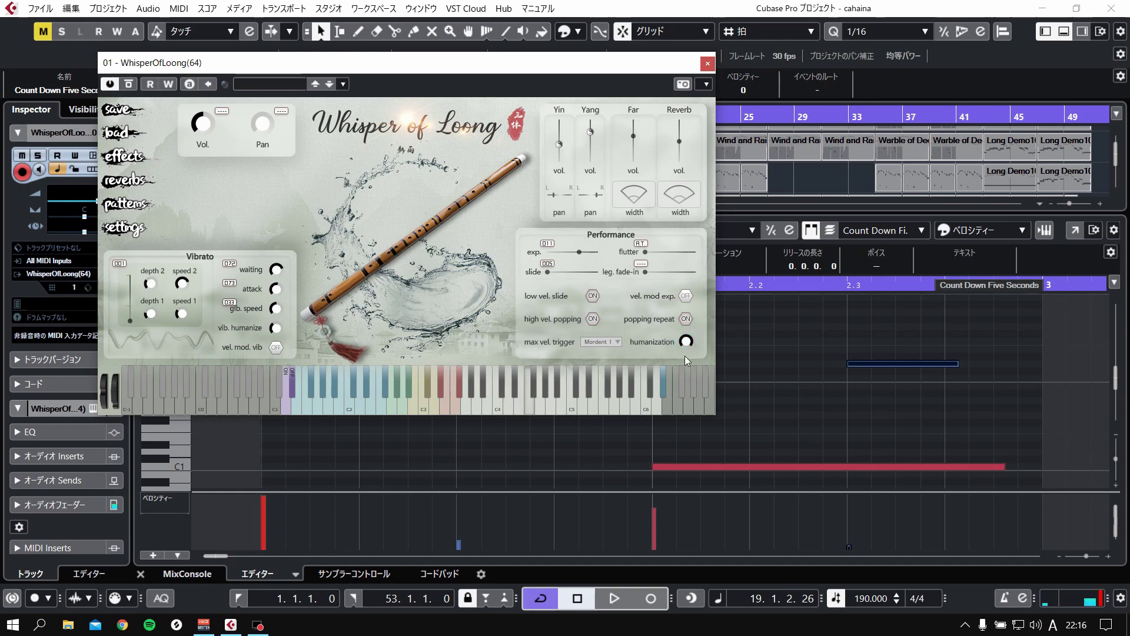
Set Whisper of Loong's max velocity trigger to Mordent 2
left_click(618, 342)
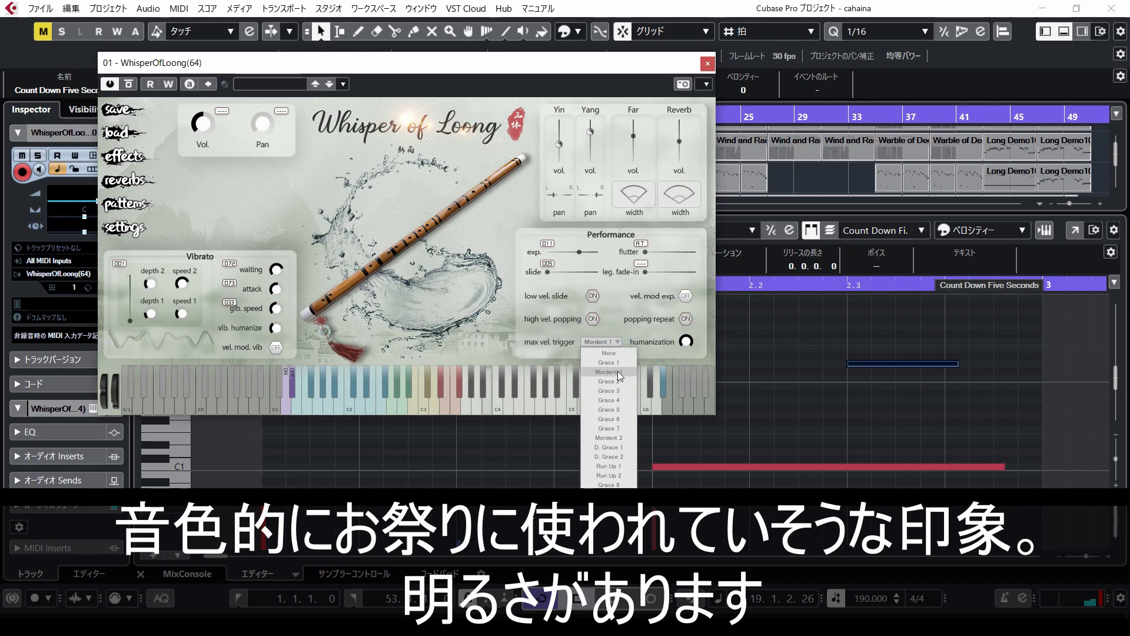
left_click(613, 436)
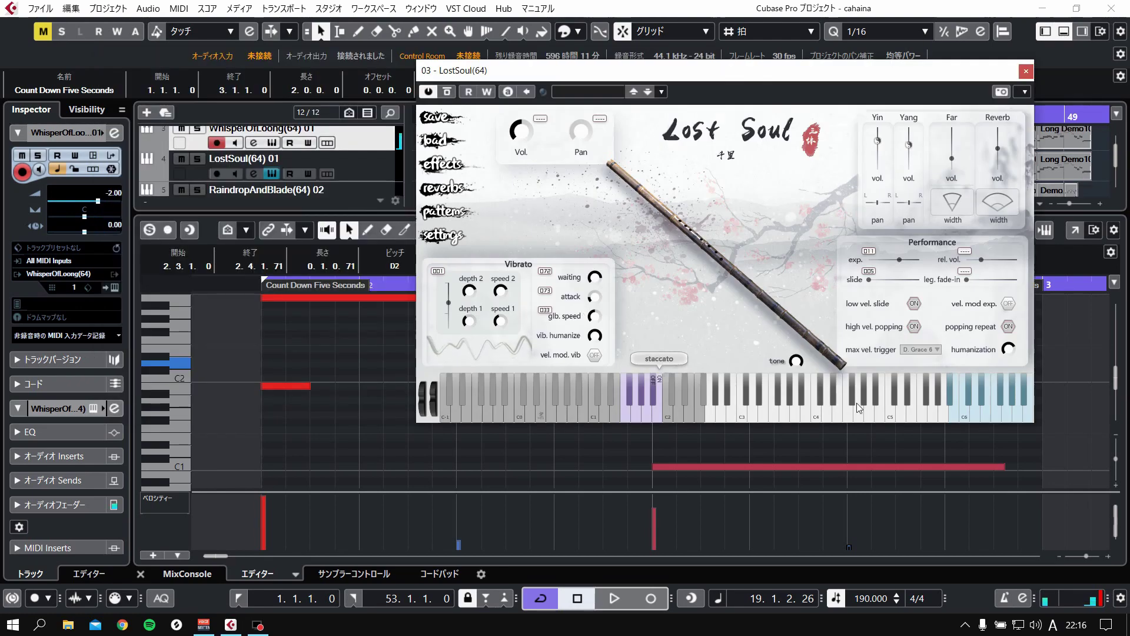
Audition Lost Soul's staccato notes across the playable range and select the LostSoul(64) 01 track
left_click(770, 415)
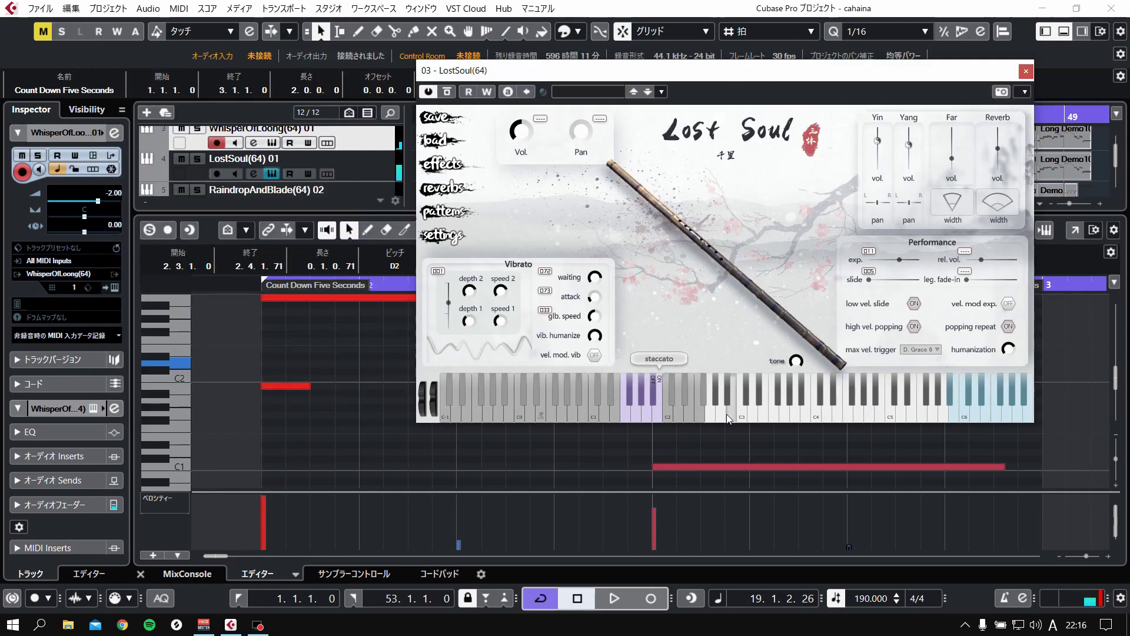
left_click_drag(727, 414, 871, 412)
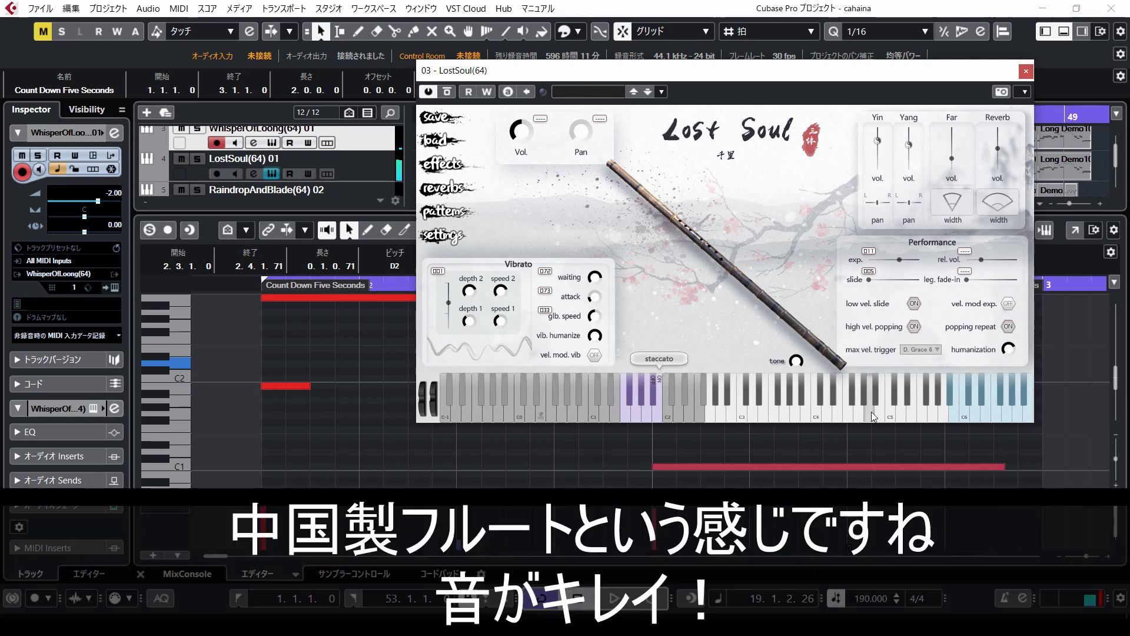
left_click(889, 417)
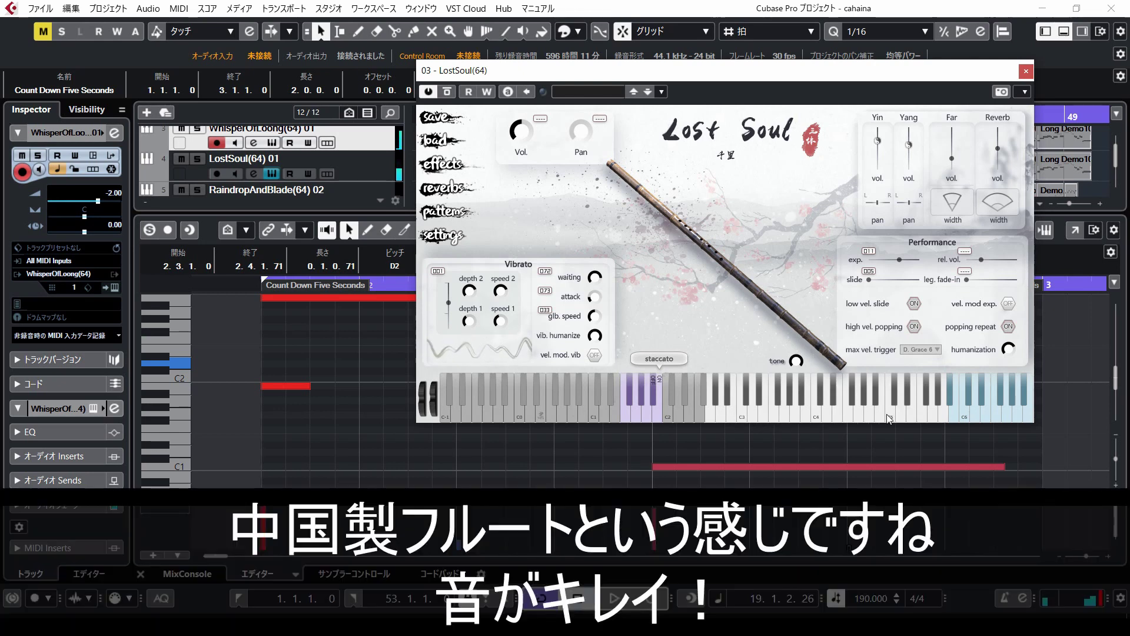
left_click(367, 162)
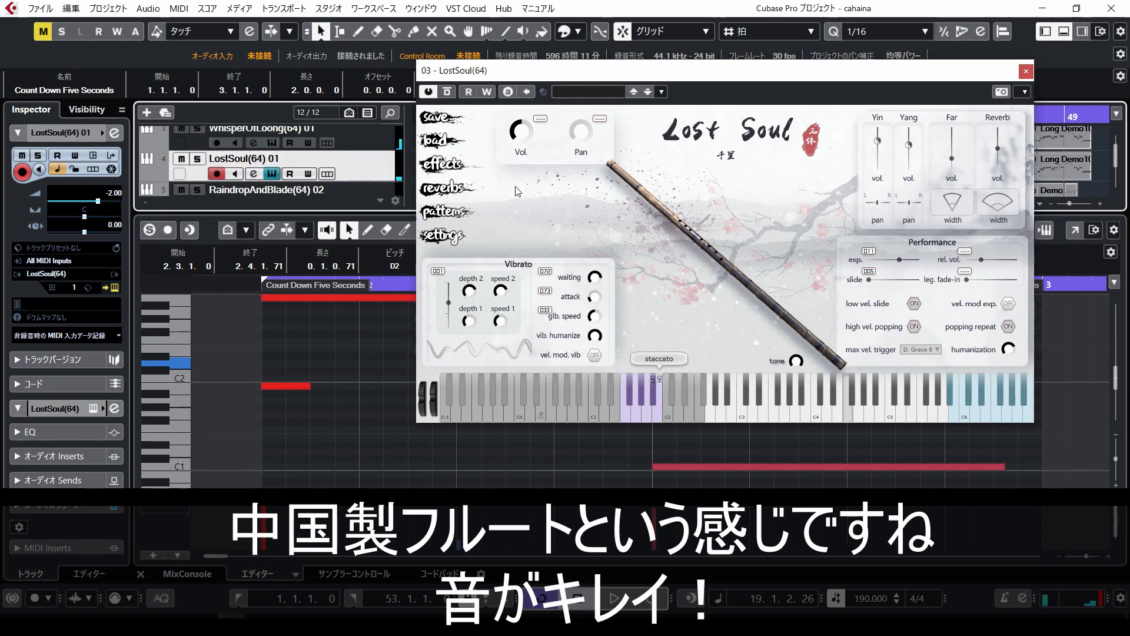
Turn off Lost Soul's staccato mode and audition its blue high-range keys, including FX
left_click(652, 398)
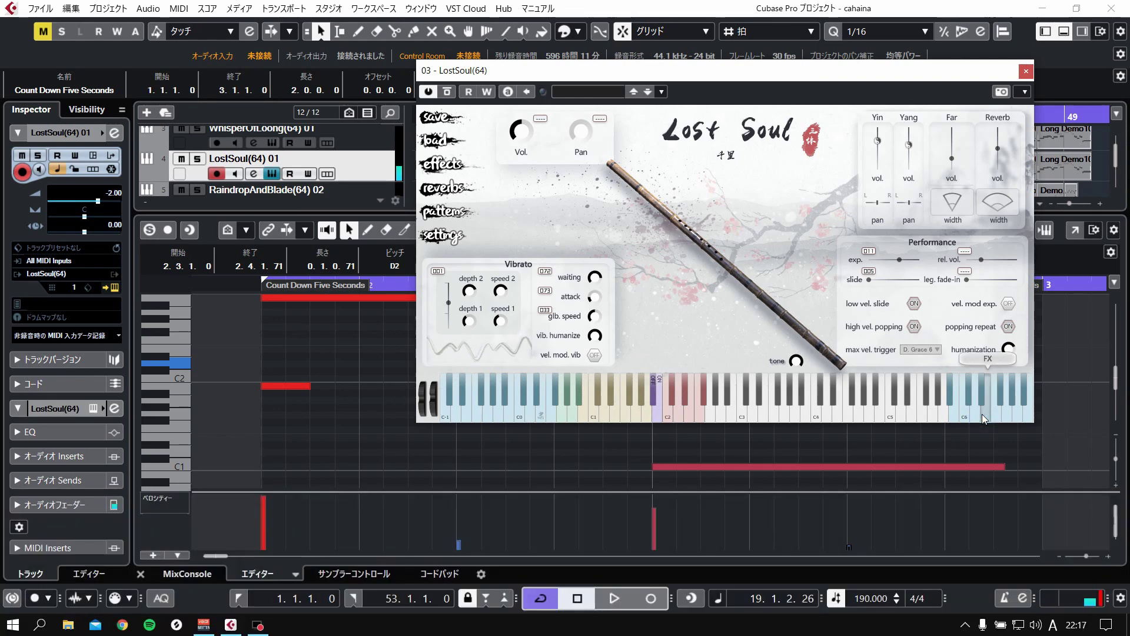
left_click(968, 416)
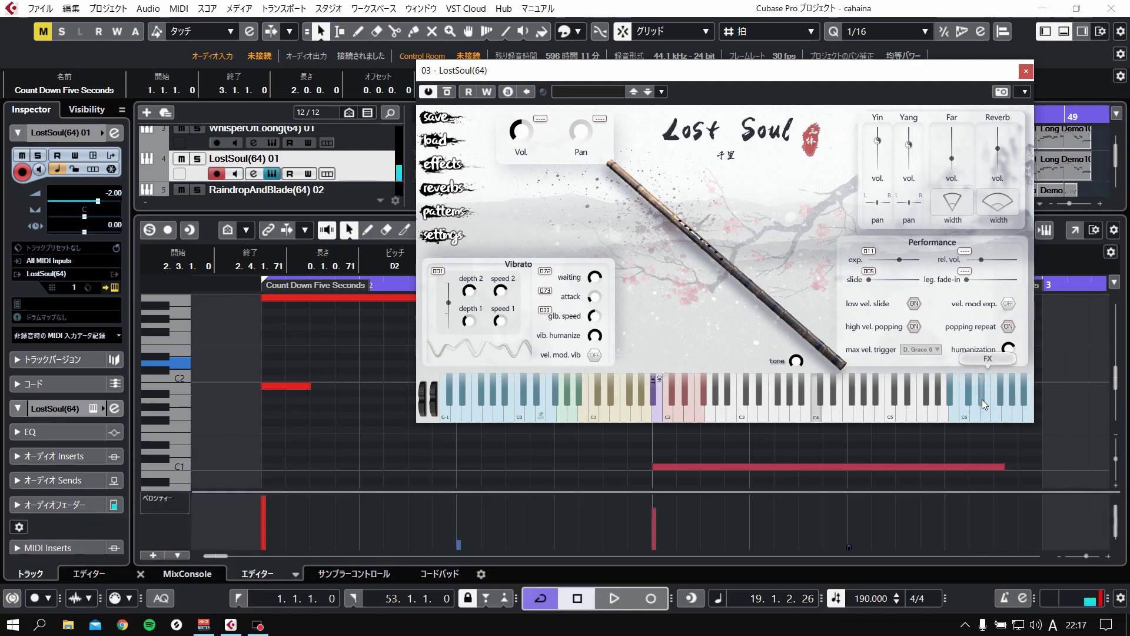
Preview Lost Soul's Grandmaster's Birthday patterns Go to Find the Master, Prepare to Get Up Early and The Mater Is Coming
left_click(444, 211)
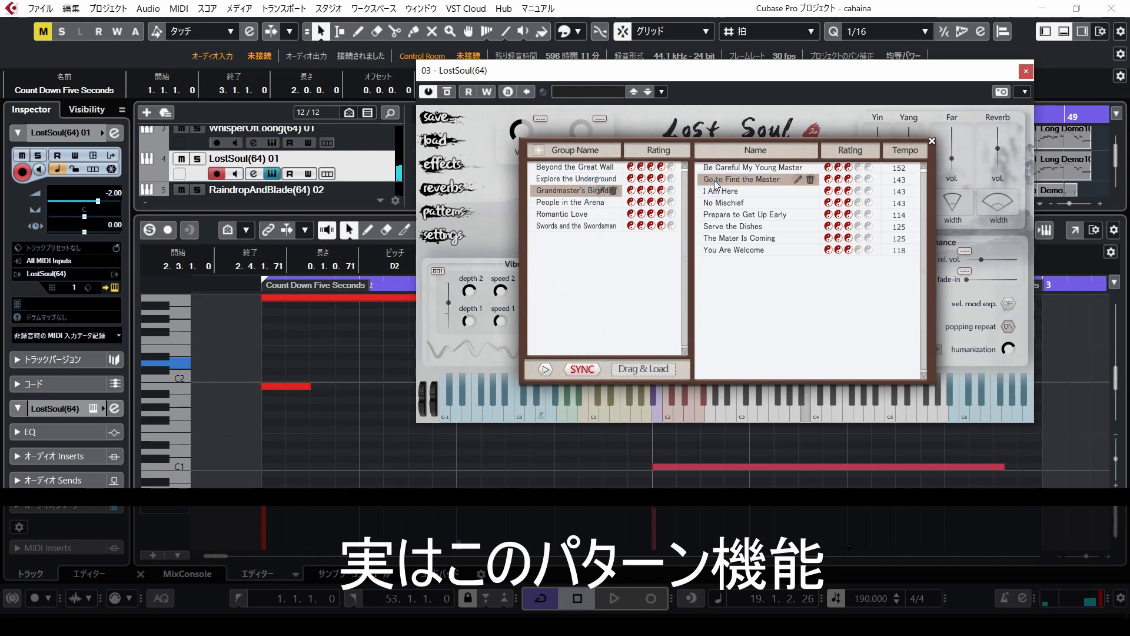
left_click(545, 370)
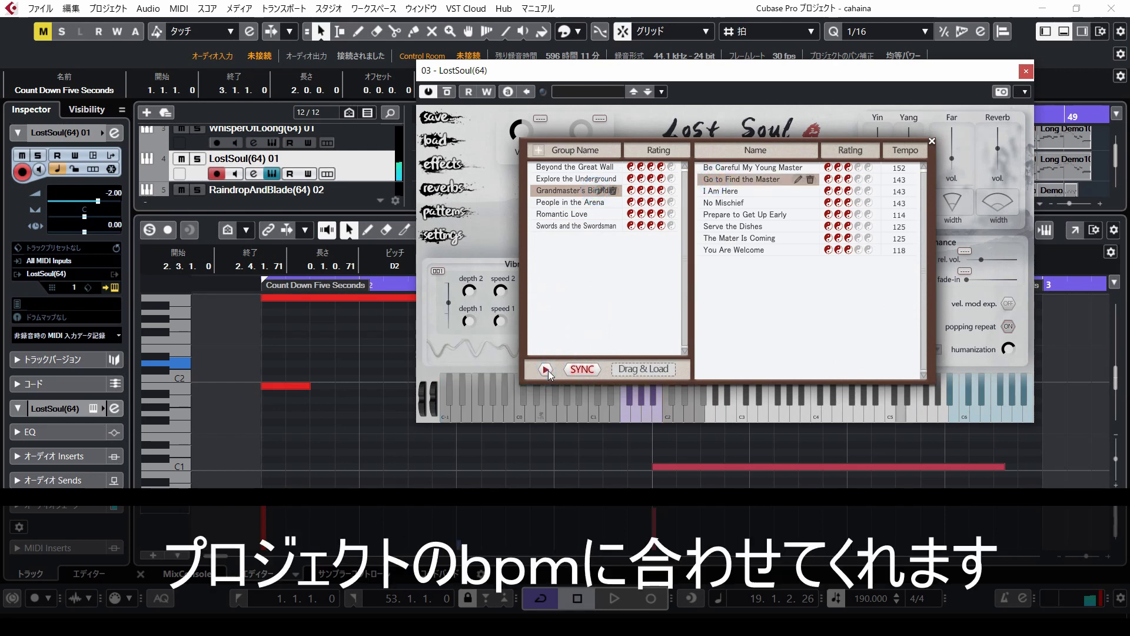
left_click(742, 214)
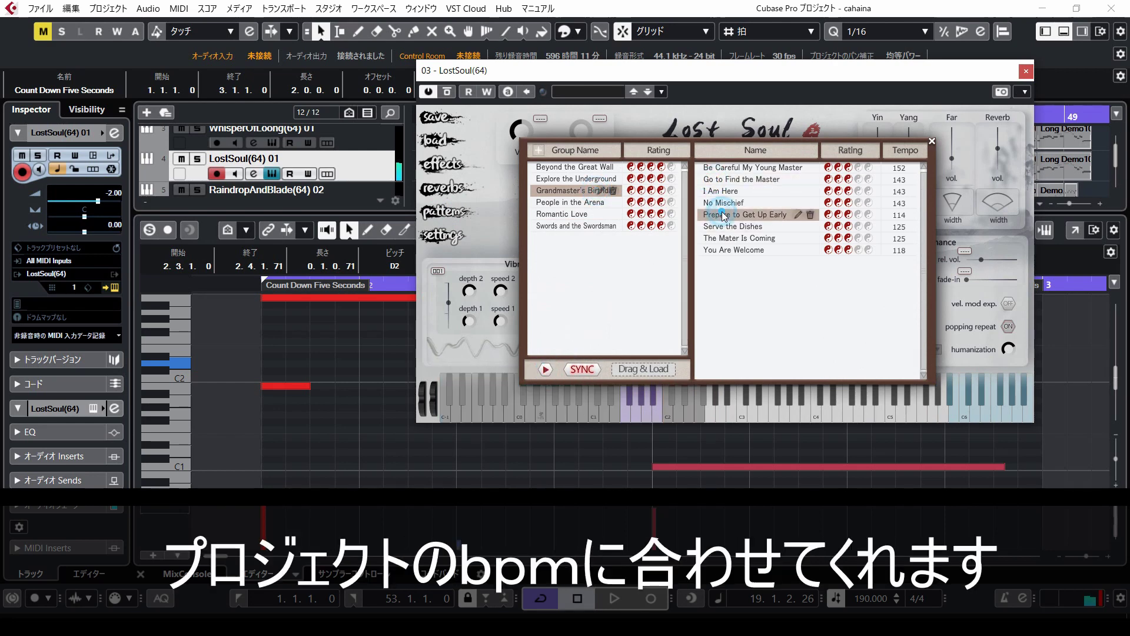
left_click(773, 240)
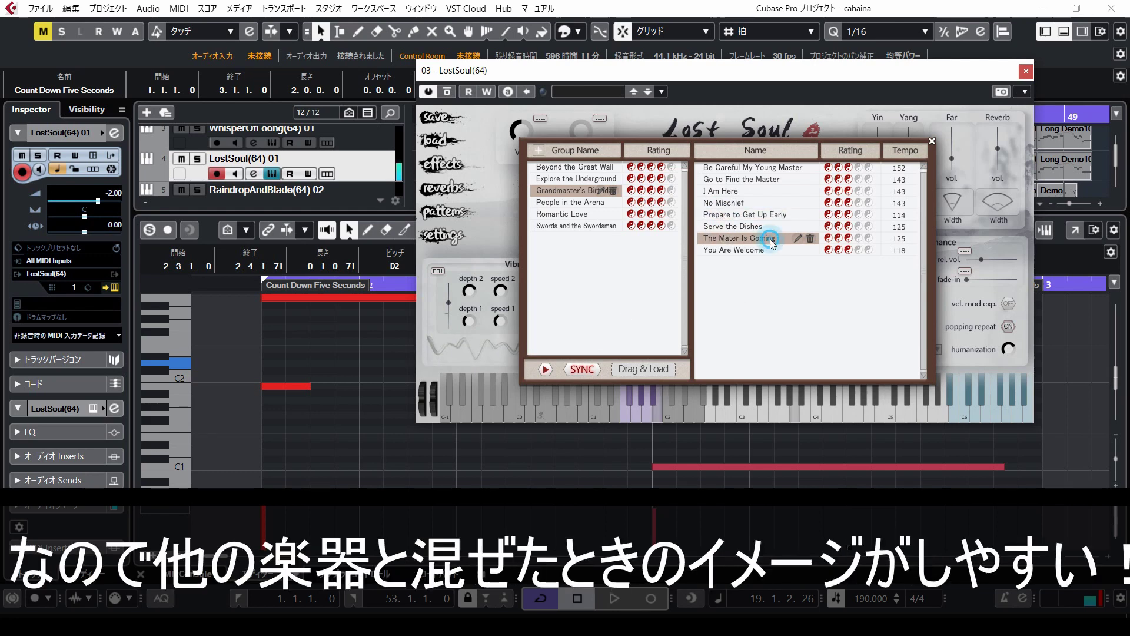
Preview the Romantic Love patterns Fisherman's Wife, Rampant Proclamation to Be the King, Farewell Your Highness and Under the Bridge
left_click(579, 217)
left_click(736, 192)
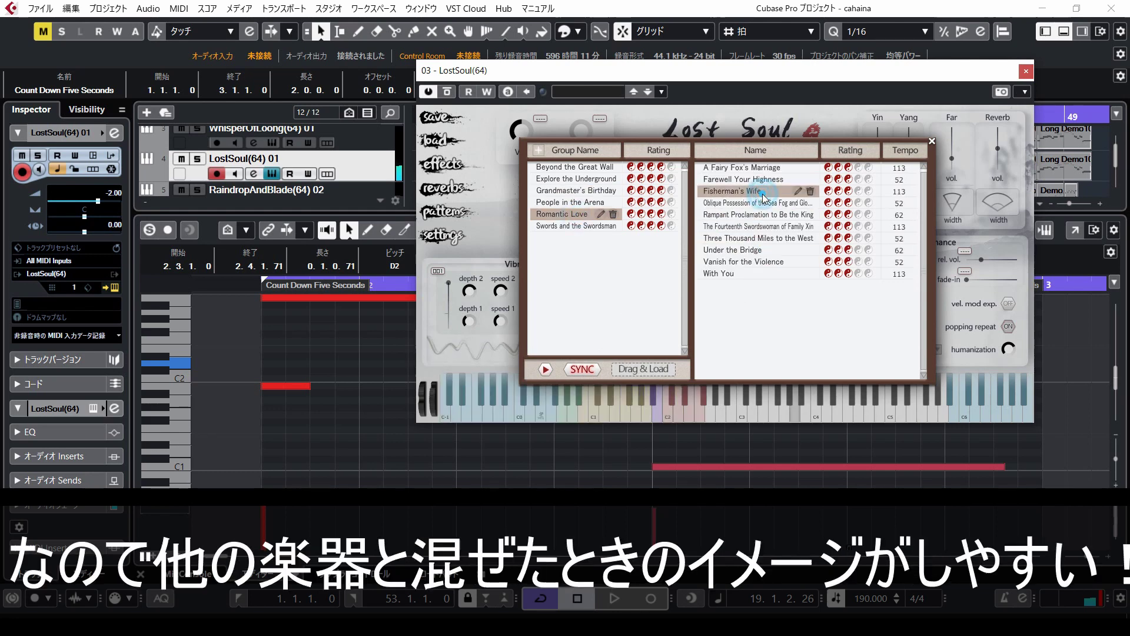
left_click(799, 215)
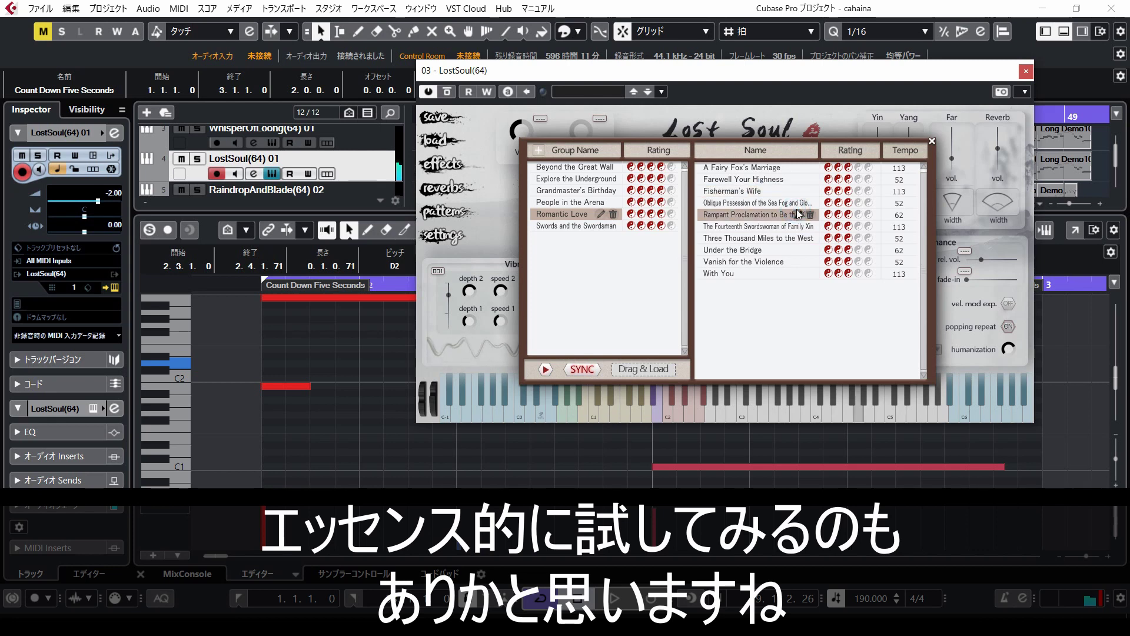
left_click(797, 177)
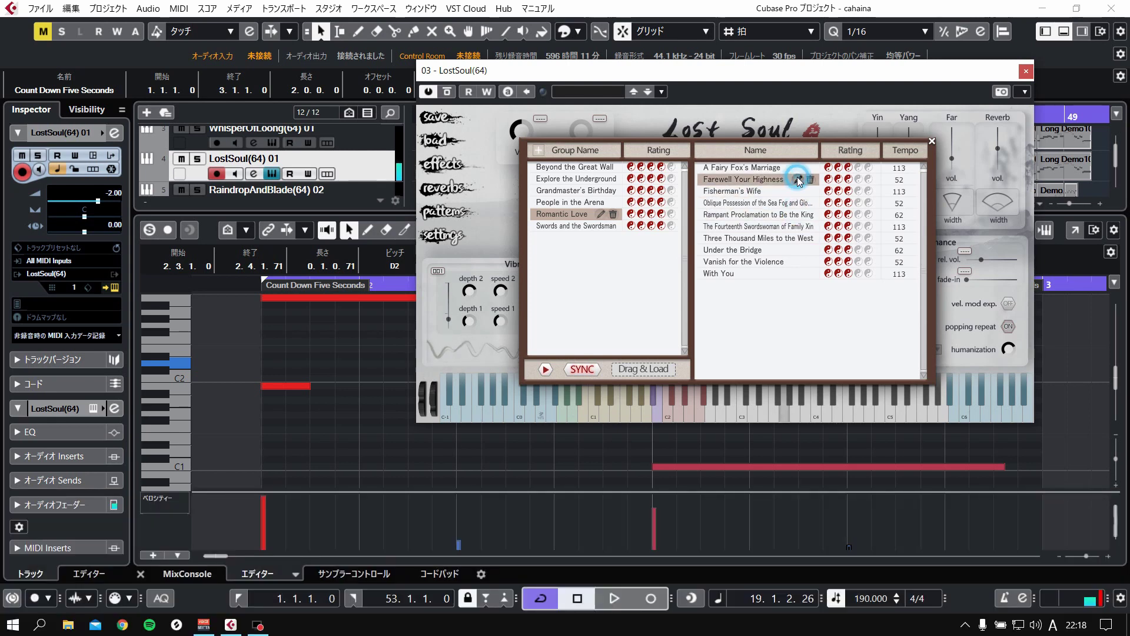
left_click(786, 250)
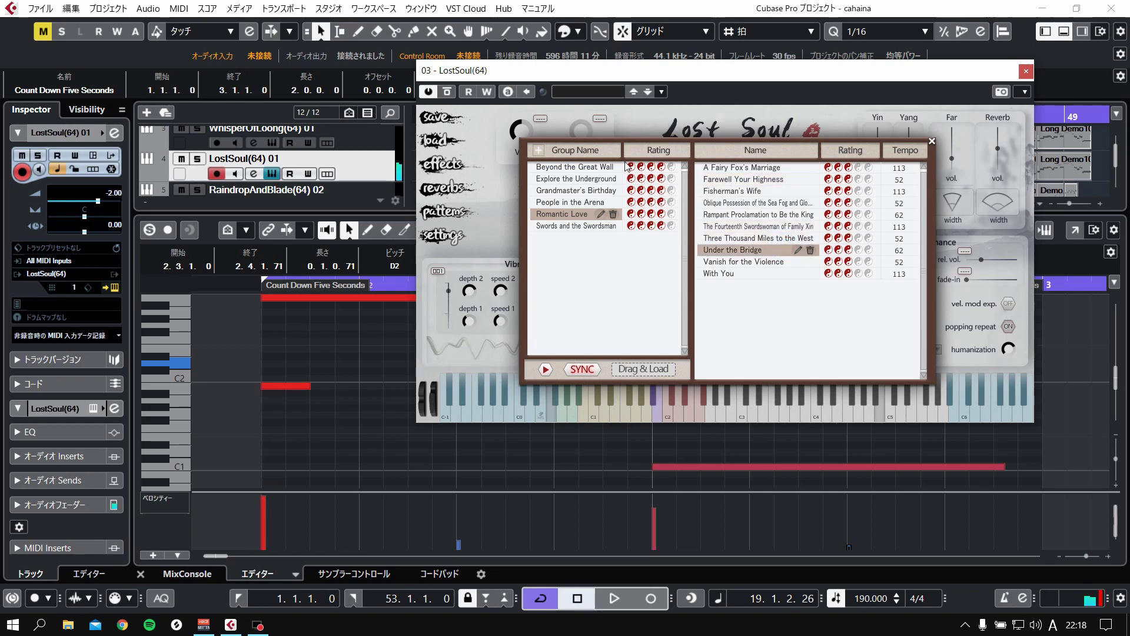
Insert Lost Soul's Romantic Love pattern Vanish for the Violence at bar 1 of the arrangement and close the pattern browser
left_click_drag(607, 75, 745, 93)
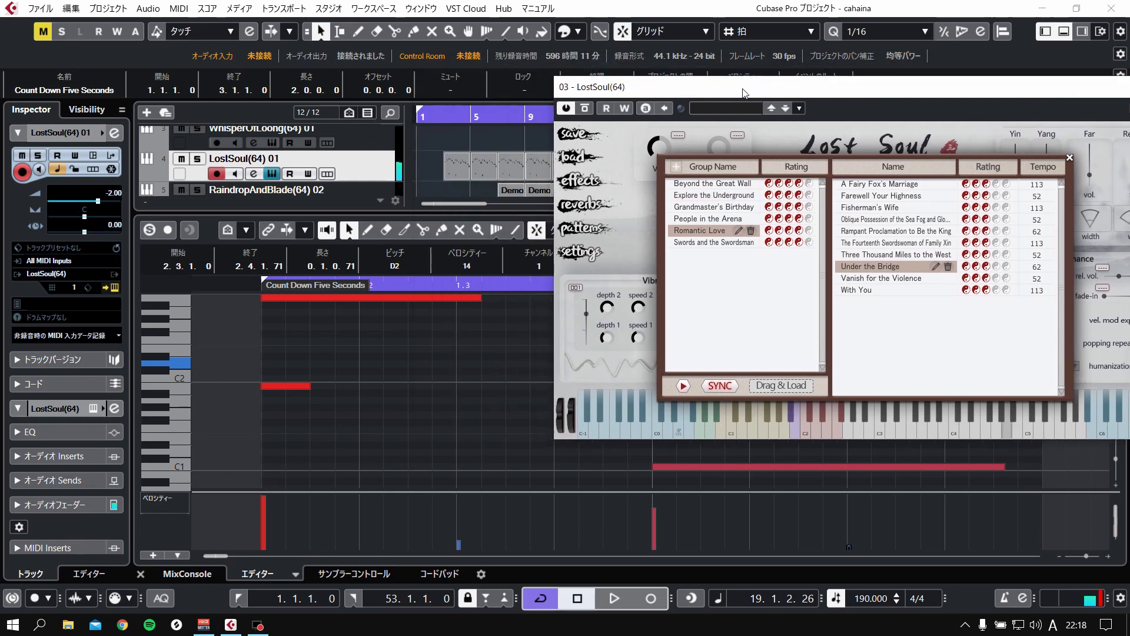
left_click(874, 284)
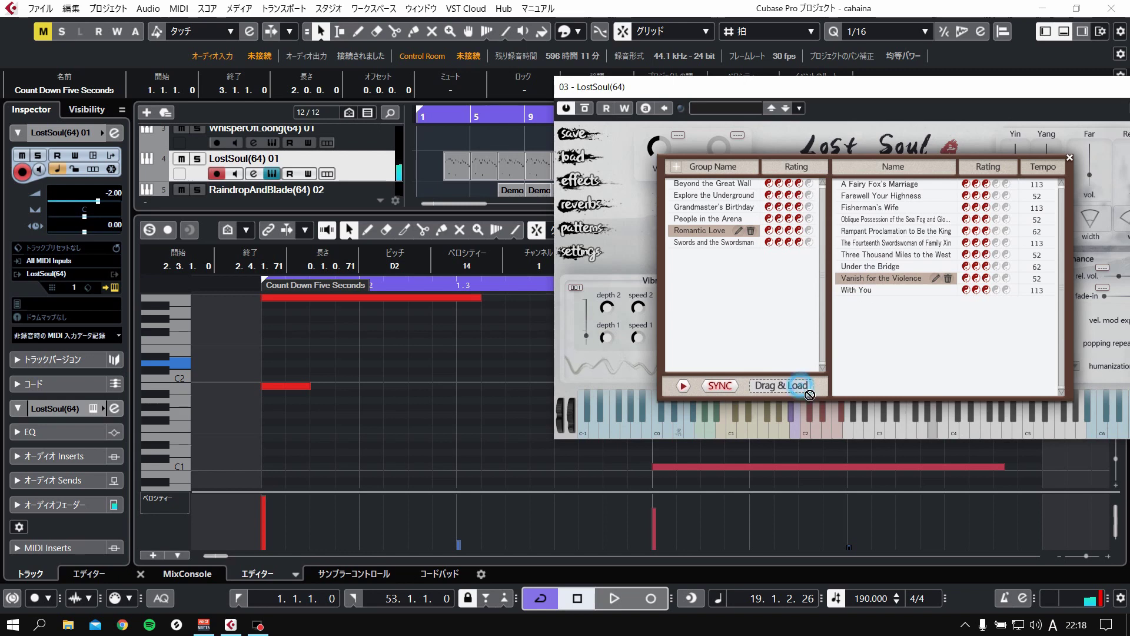
left_click_drag(803, 385, 427, 151)
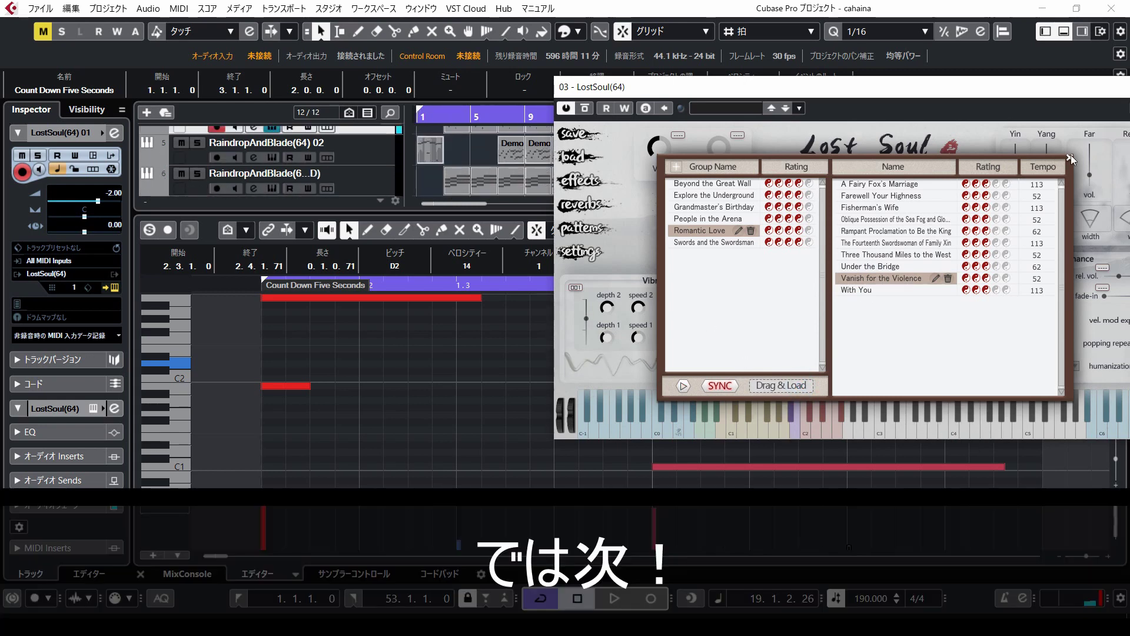
left_click(1070, 157)
Close the Lost Soul window and open the instrument of the RaindropAndBlade(64) 02 track
left_click_drag(998, 96, 783, 187)
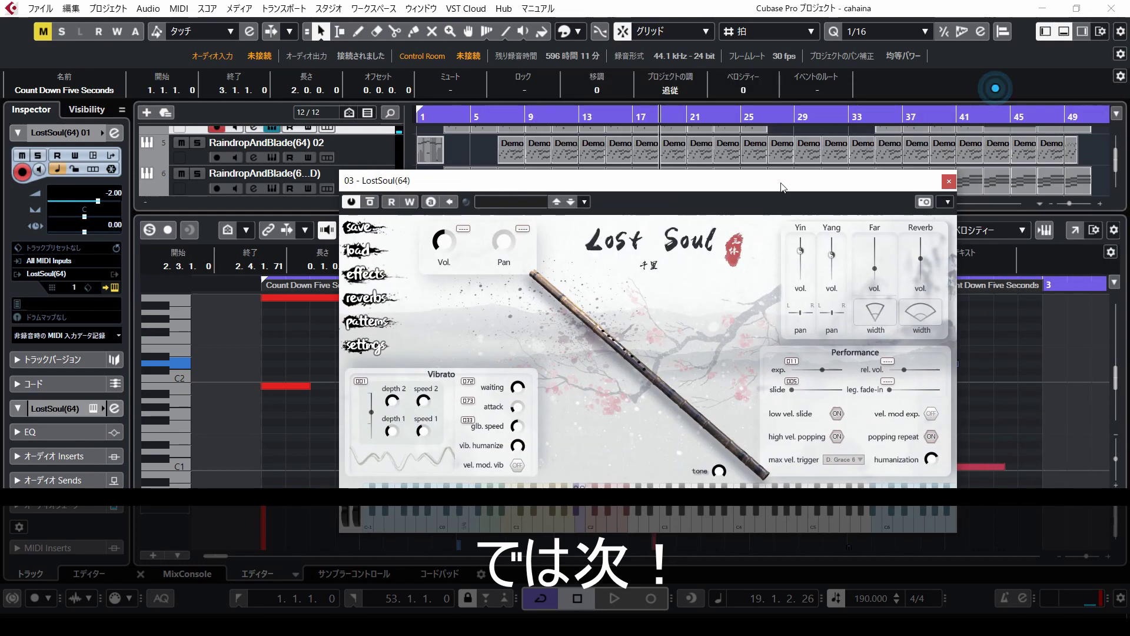
left_click(970, 179)
scroll(691, 168, "up", 1)
left_click(271, 178)
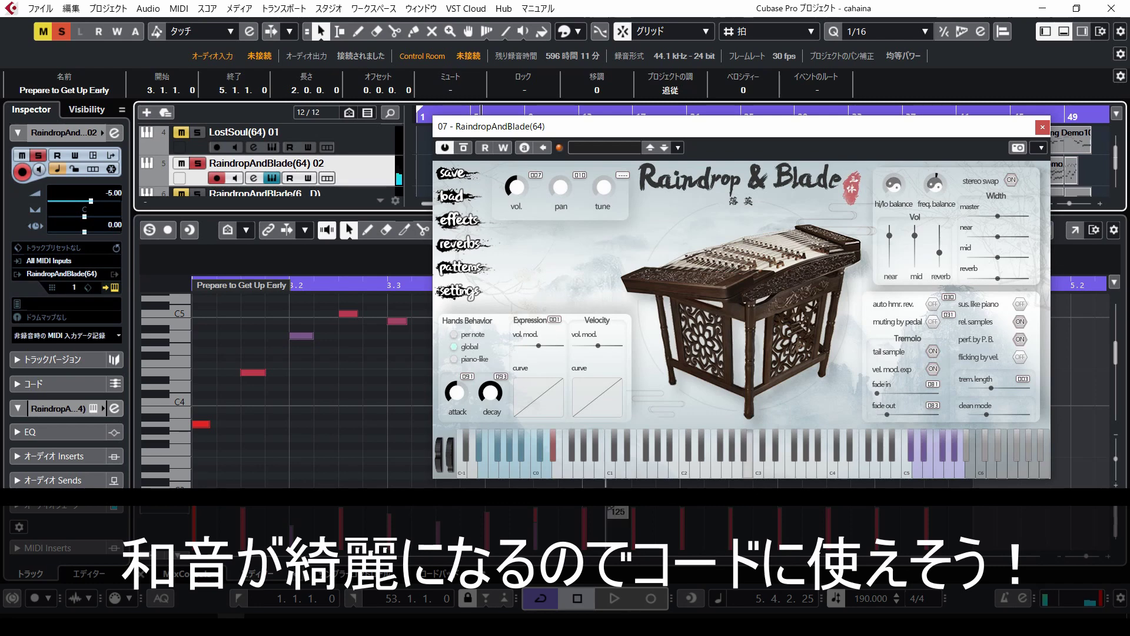
Audition Raindrop & Blade's low and middle notes and its purple keys above C5
left_click(565, 474)
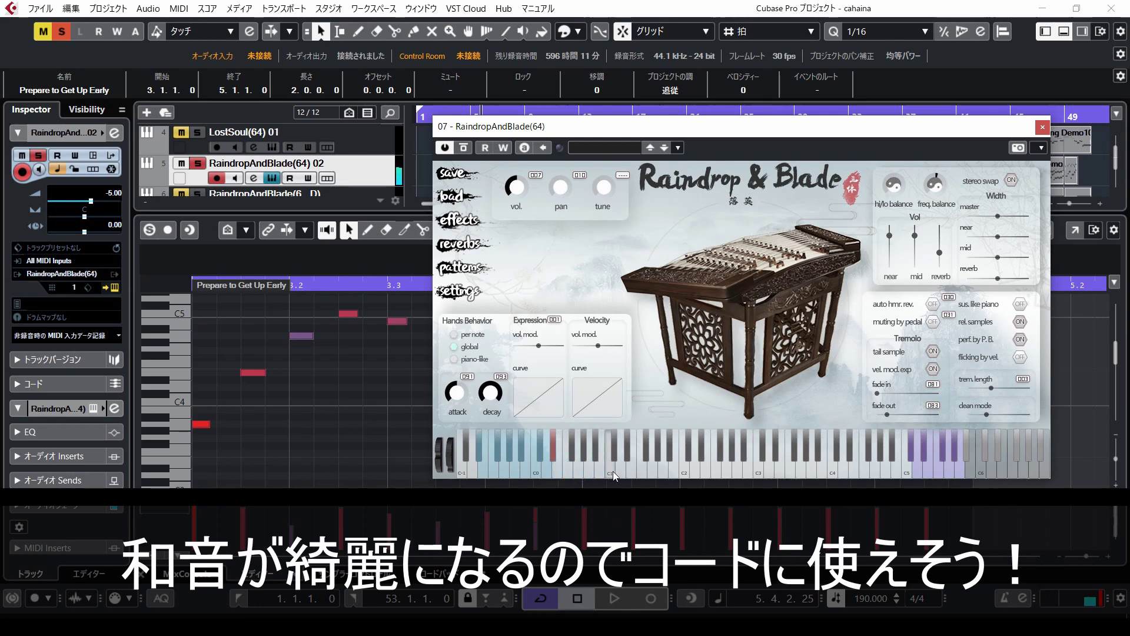
left_click_drag(754, 471, 717, 465)
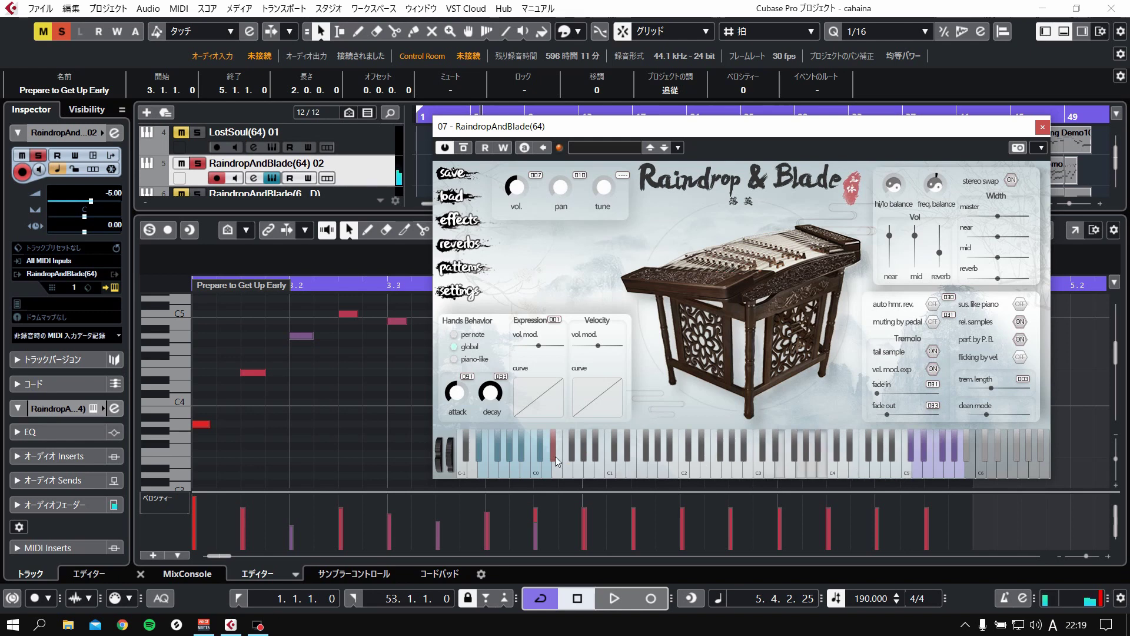
left_click(948, 469)
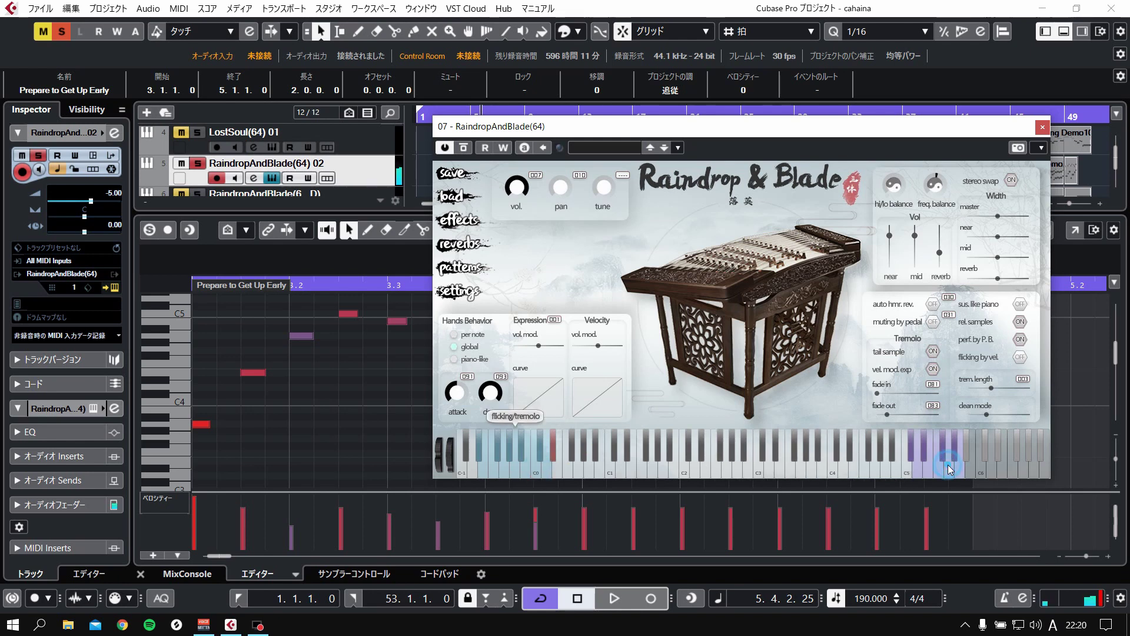
left_click(948, 469)
left_click(958, 469)
Audition a repeated low note between C1 and C2 with flicking/tremolo and flicking, plus one note between C2 and C3
left_click(644, 470)
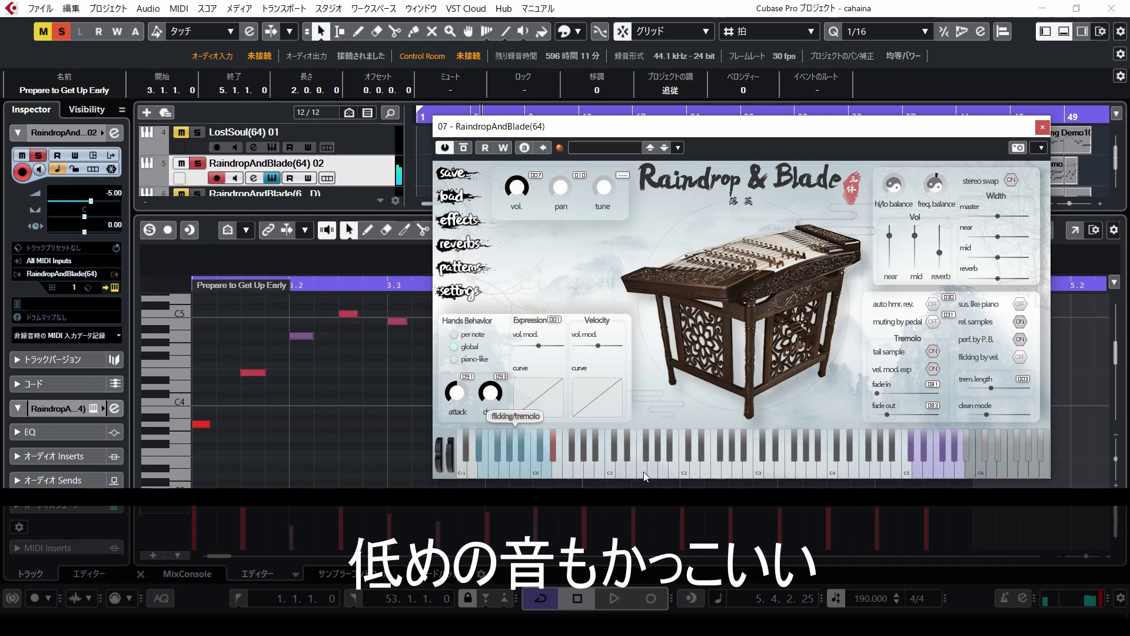
left_click(644, 472)
left_click(644, 471)
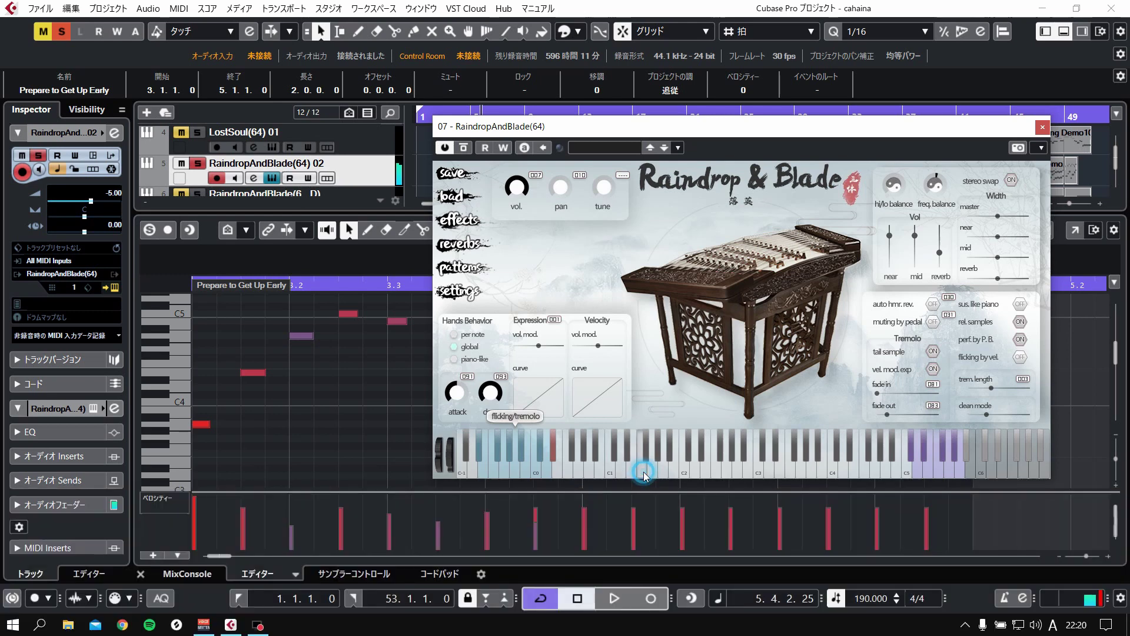
left_click(644, 471)
left_click(644, 471)
left_click(644, 471)
left_click(645, 472)
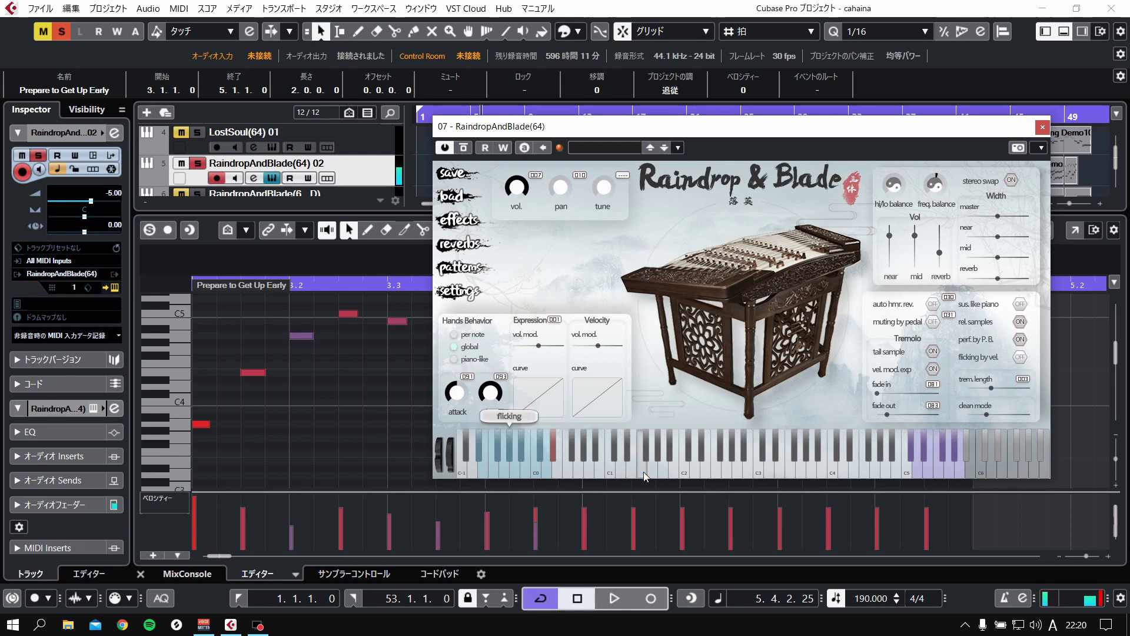
left_click(741, 473)
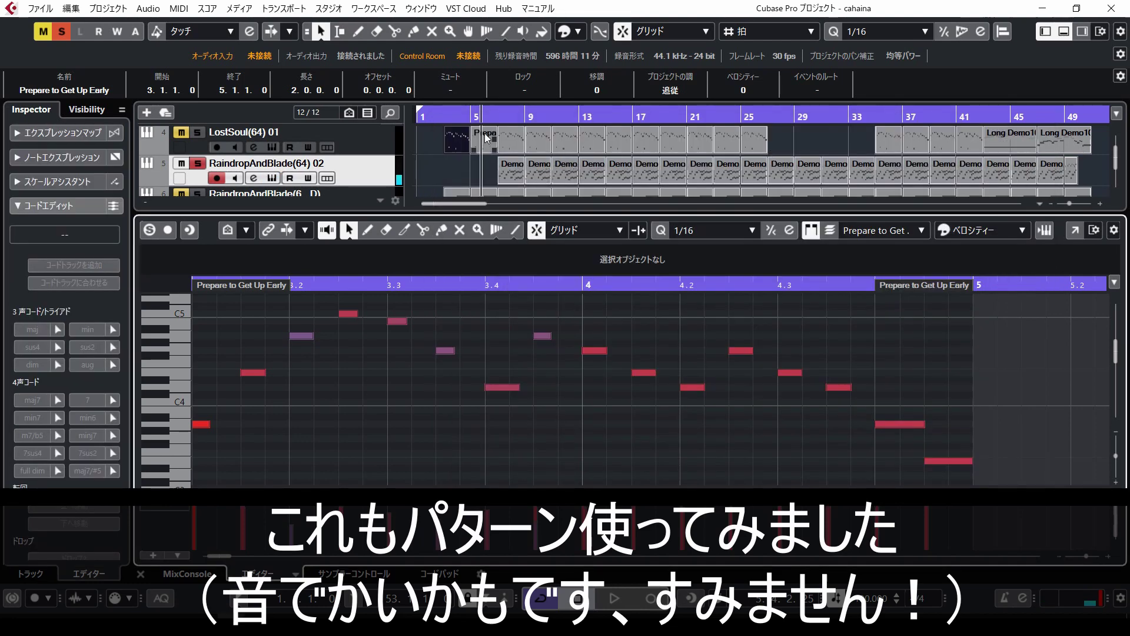
Play the RaindropAndBlade(64) 02 part from about bar 7, stop playback and solo the RaindropAndBlade(64) 02 (D) track
left_click(499, 121)
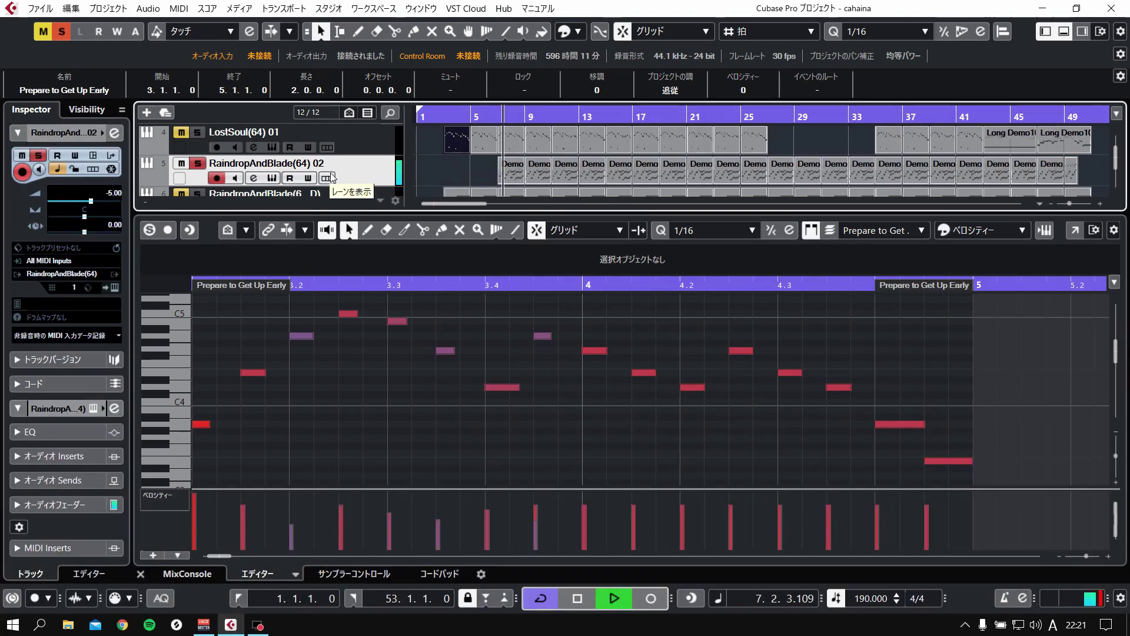
scroll(272, 175, "down", 1)
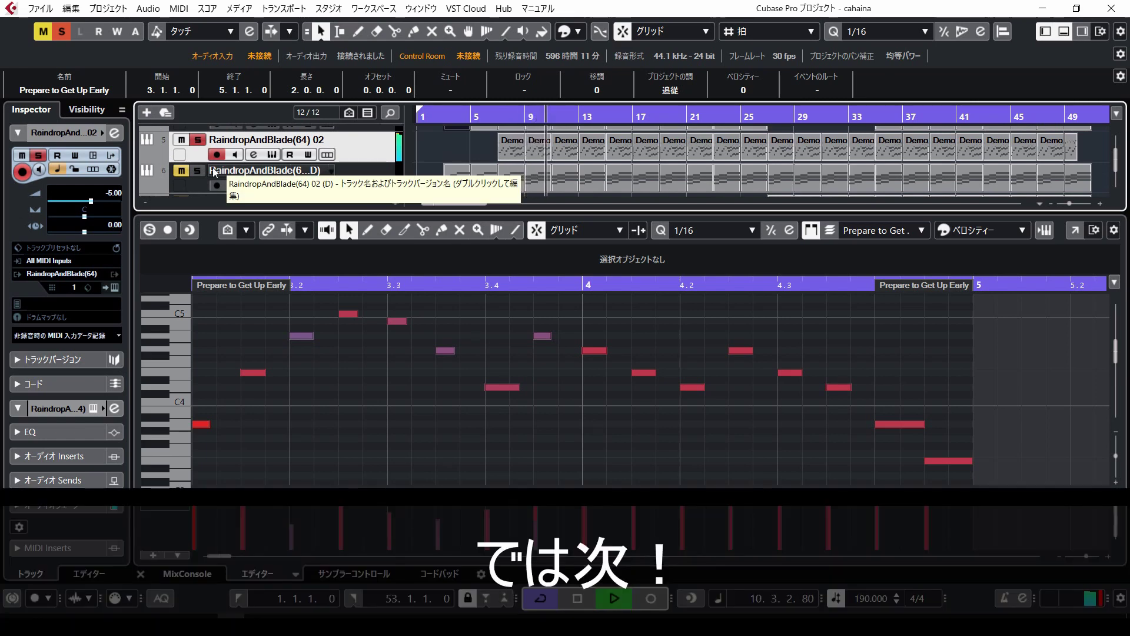
key("space")
left_click(202, 170)
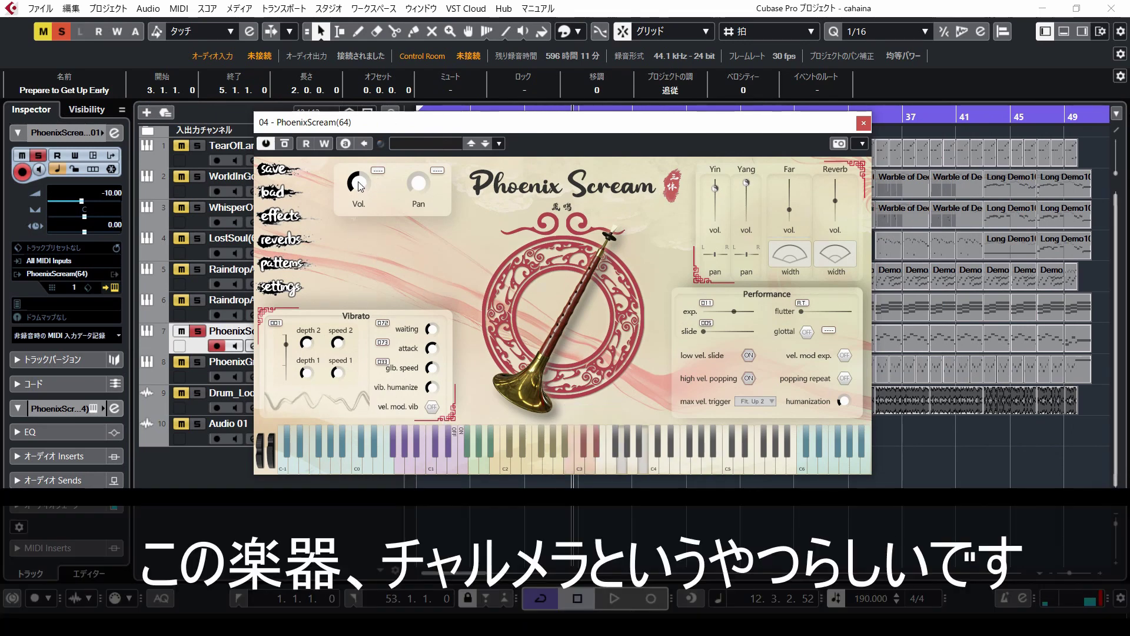
Raise Phoenix Scream's volume and audition one of its blue high-range FX keys
mouse_move(358, 182)
left_mouse_down()
mouse_move(358, 160)
mouse_move(359, 171)
left_mouse_up()
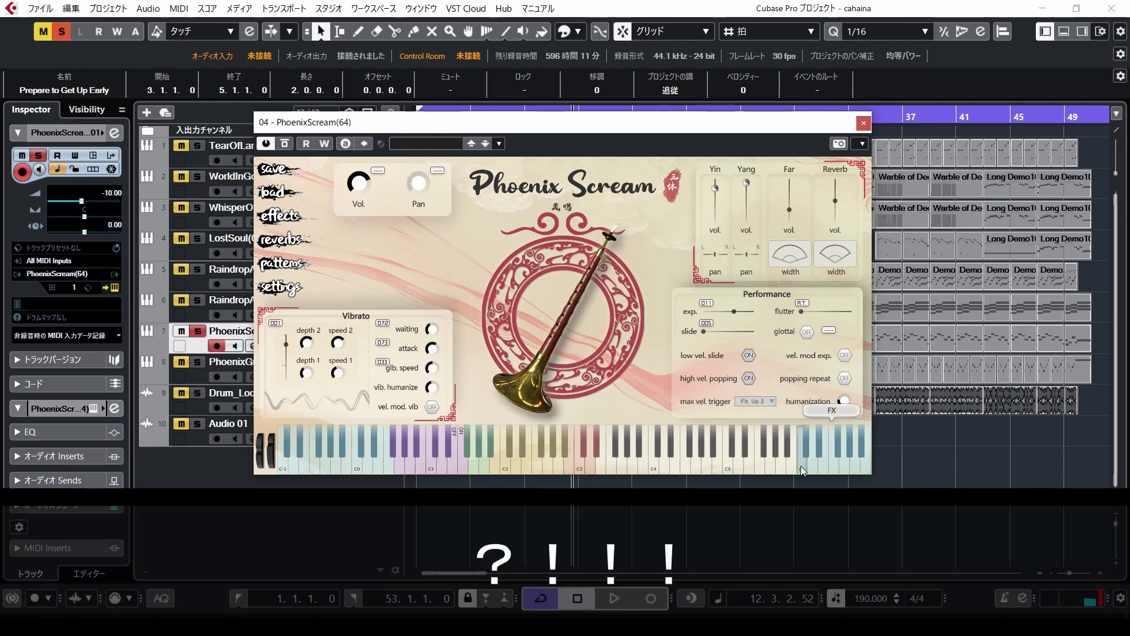
left_click(813, 467)
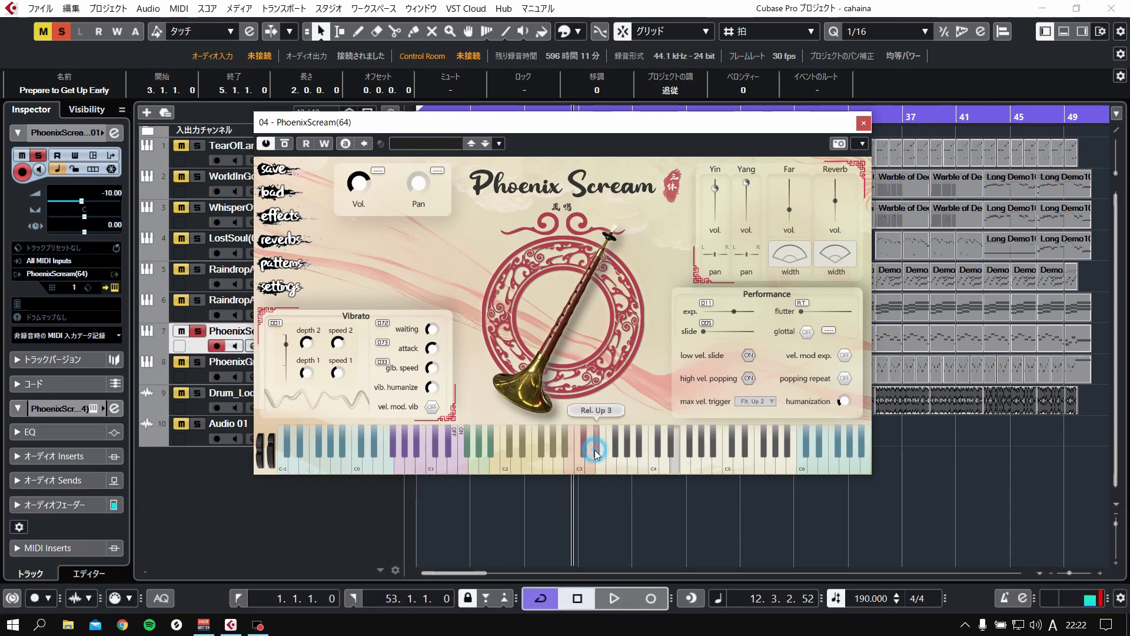
Audition Phoenix Scream's red, yellow and green key switches downward, including Vib. 1
left_click(585, 464)
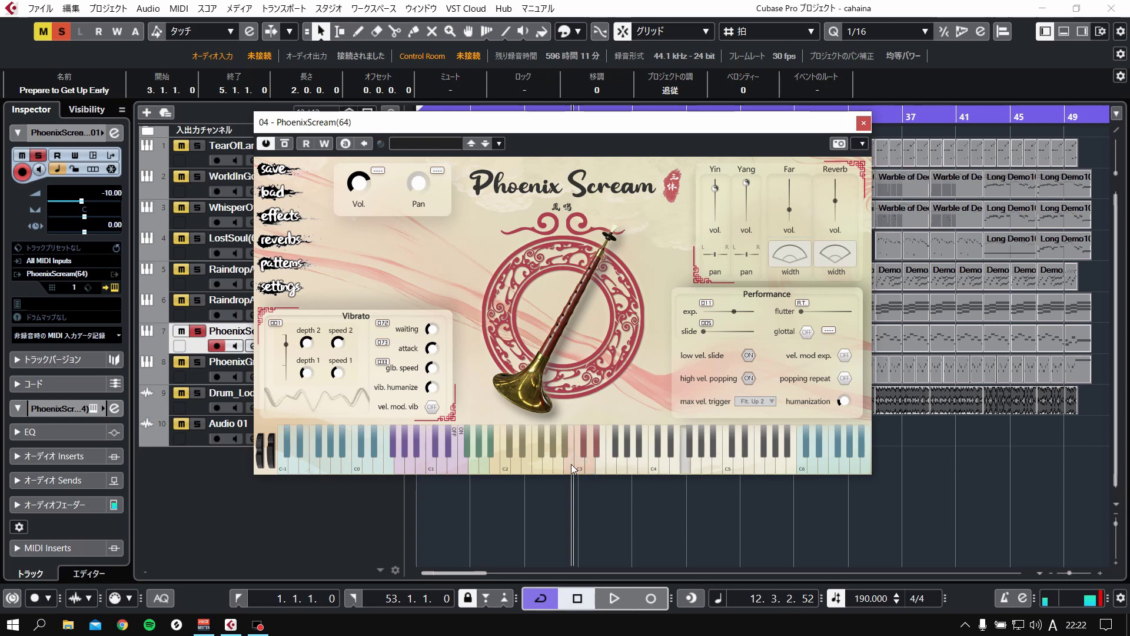
left_click(571, 464)
left_click(554, 456)
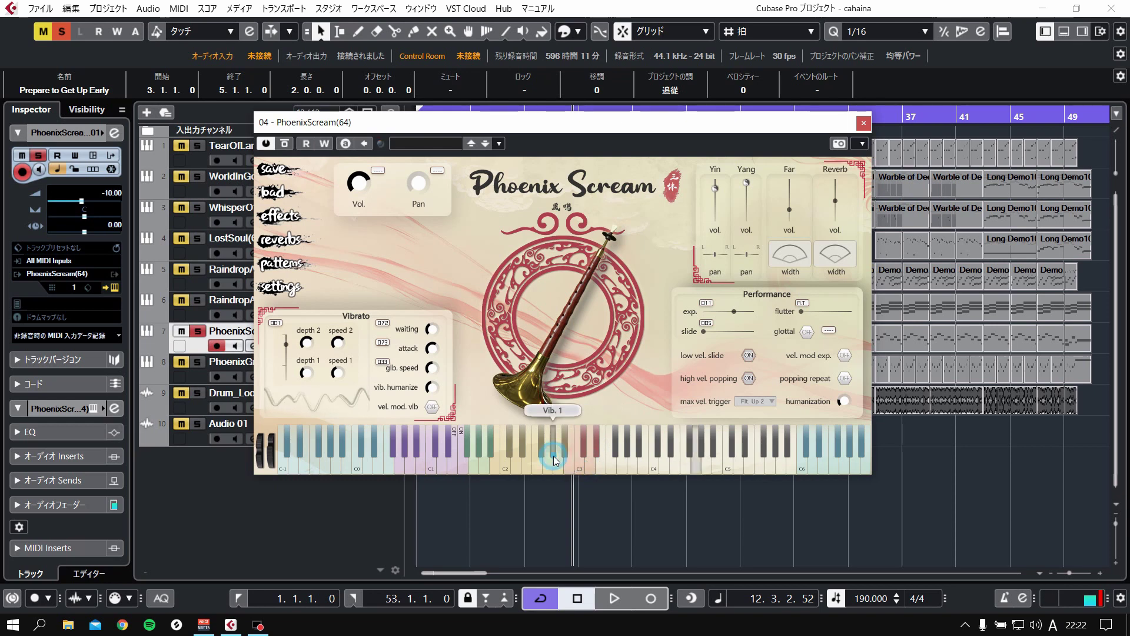
left_click(546, 464)
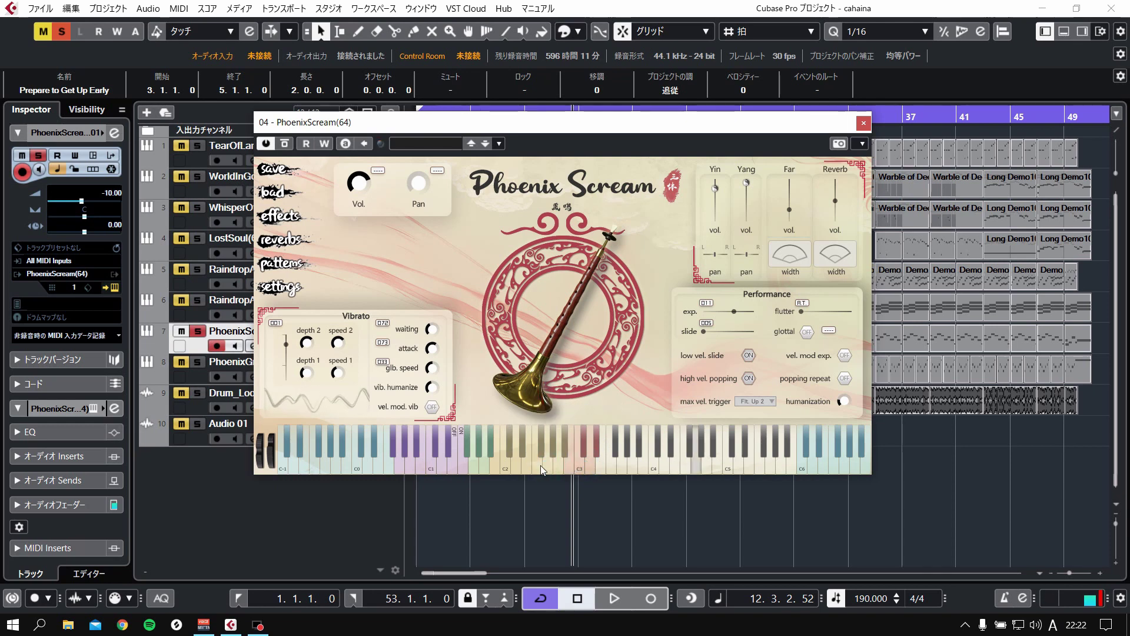
left_click(523, 465)
left_click(502, 464)
left_click(486, 465)
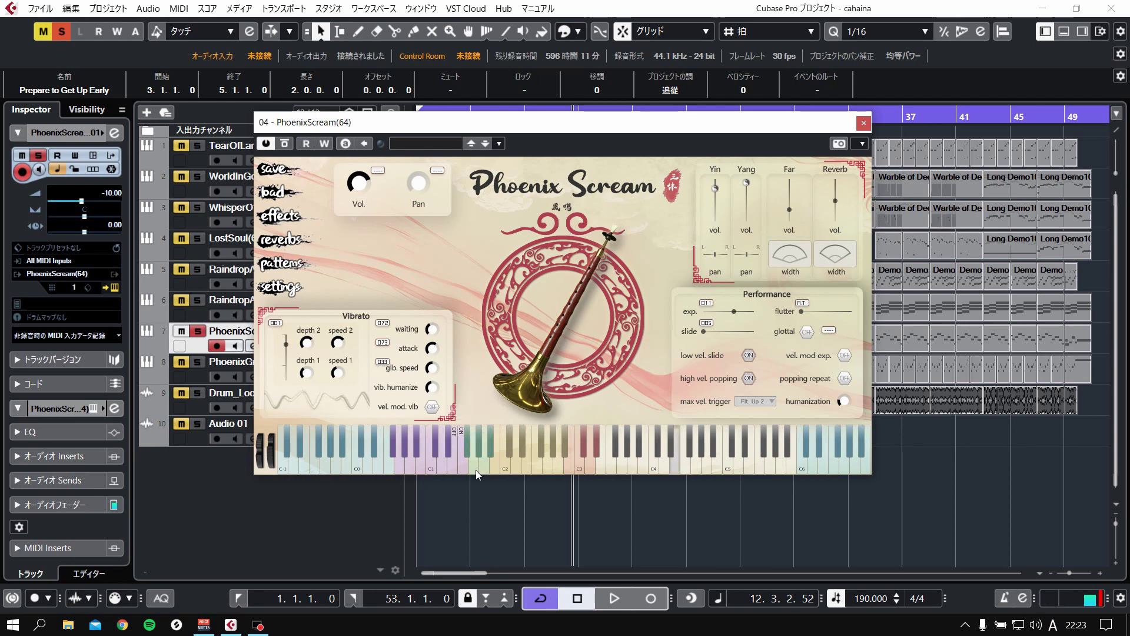
left_click(476, 469)
Turn on Phoenix Scream's staccato mode and audition its purple articulations, including Stac. Art. 6, 3, 1 and 8
left_click(462, 465)
left_click(431, 466)
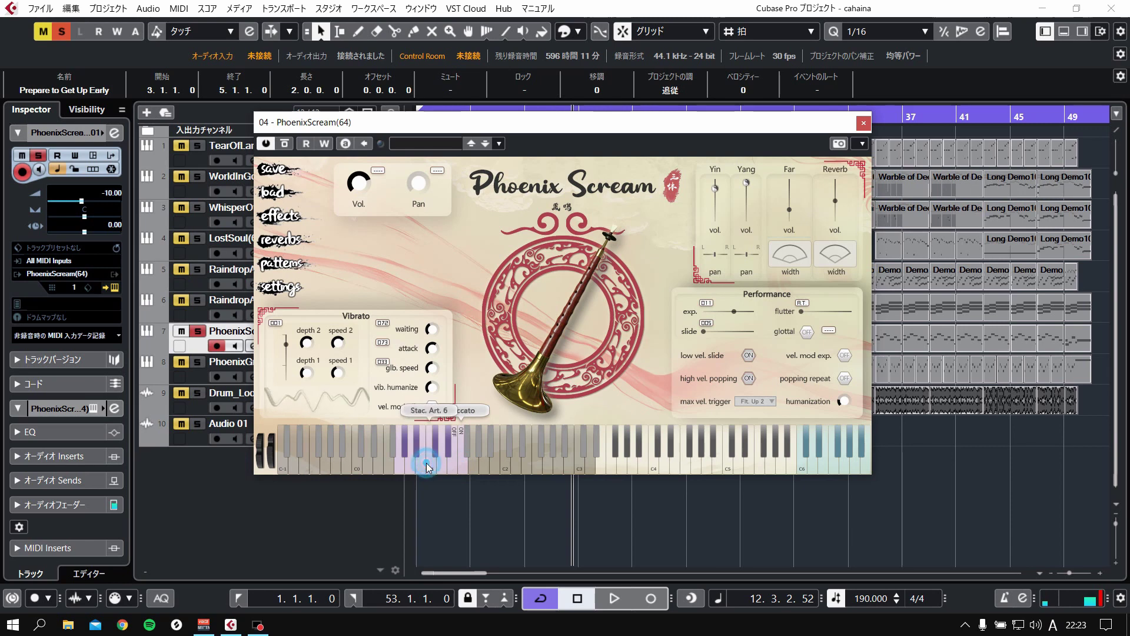
left_click(423, 463)
left_click(415, 463)
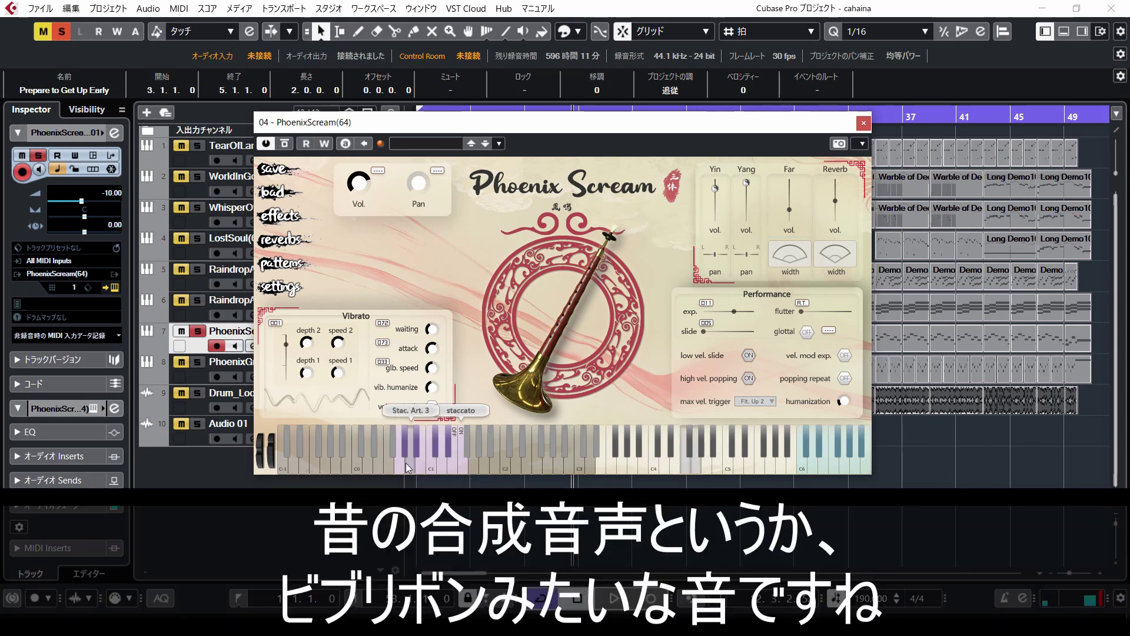
left_click(401, 469)
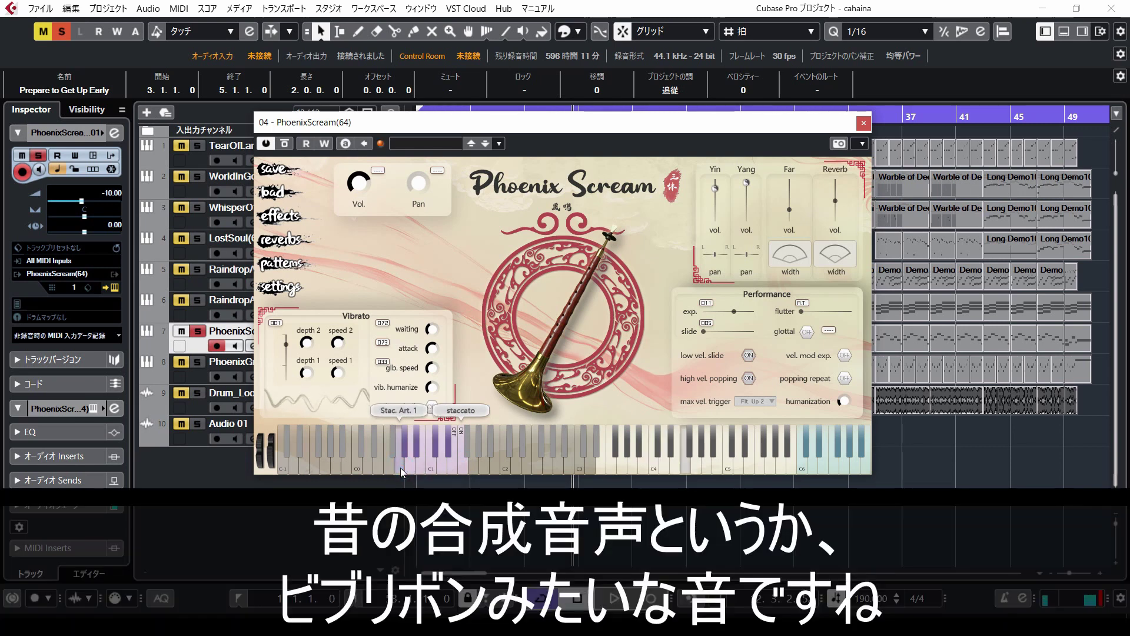
left_click(445, 463)
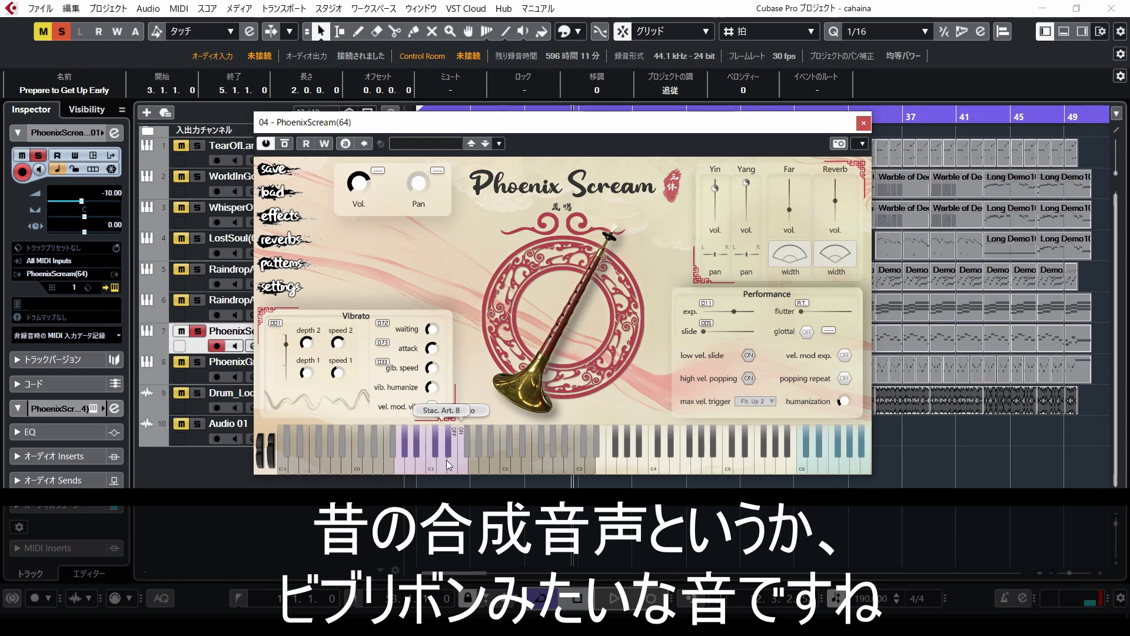
Open the PhoenixGrowl(64) 01 instrument and audition its highest playable notes around C6
left_click(273, 377)
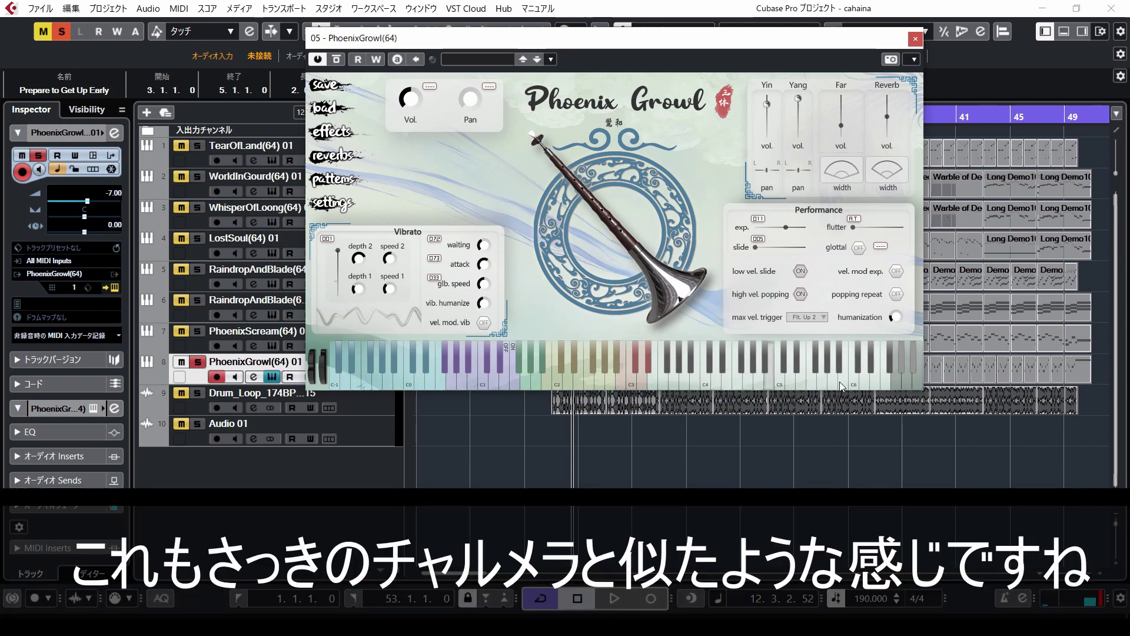
left_click(856, 382)
left_click_drag(882, 381, 844, 377)
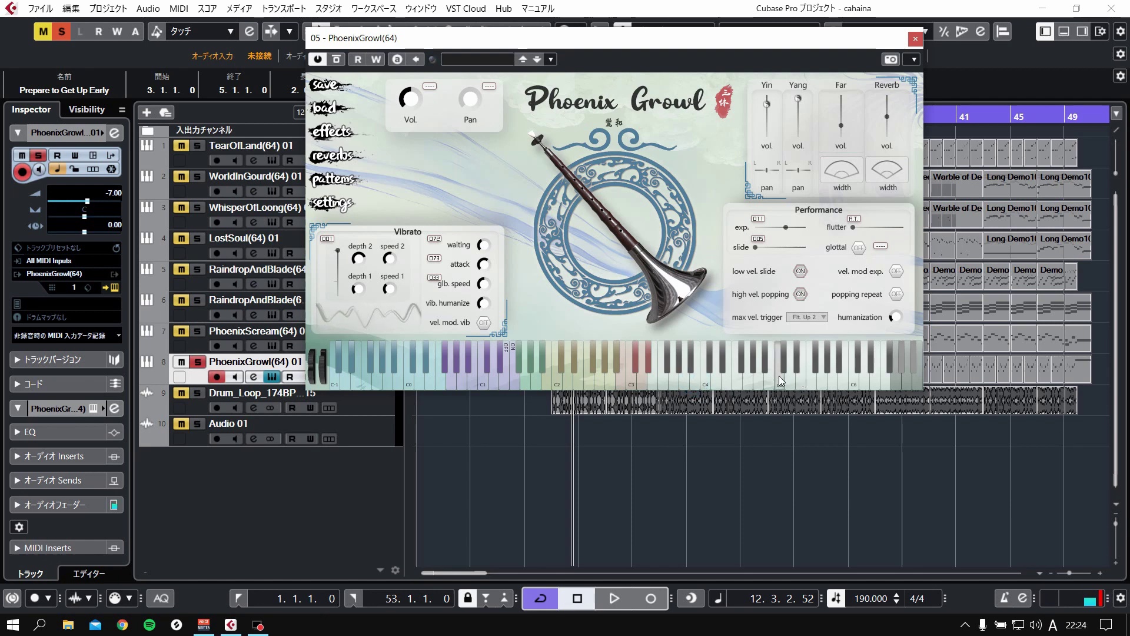
Audition Phoenix Growl's red and yellow key switches, including Mordent 1 and Grace 1
left_click(645, 388)
left_click(629, 387)
left_click(580, 384)
left_click(579, 384)
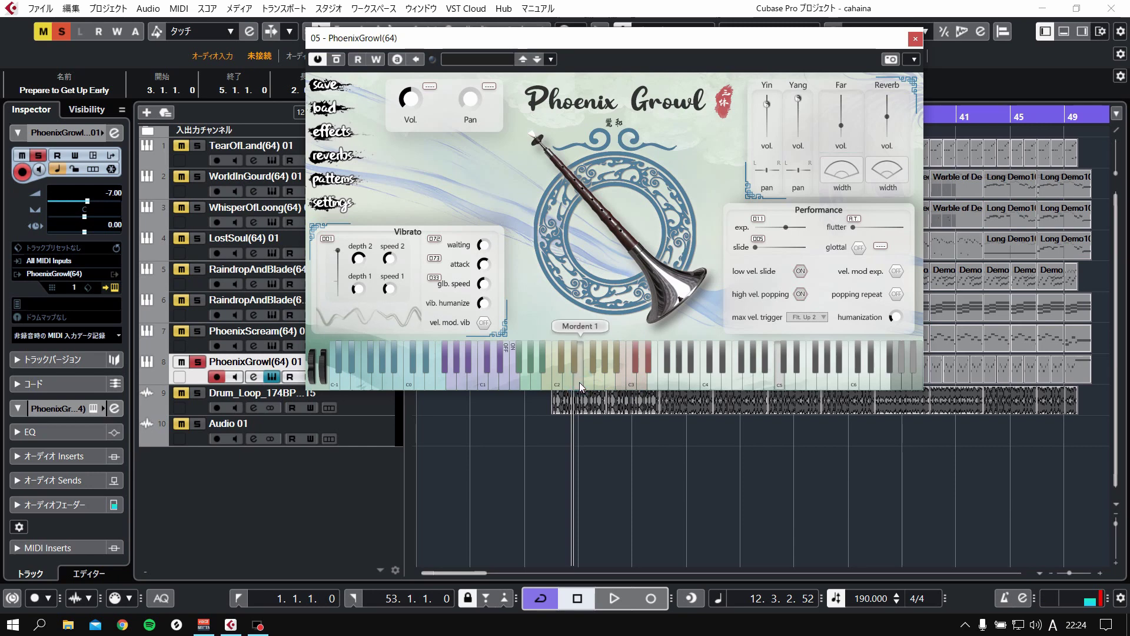
left_click(564, 384)
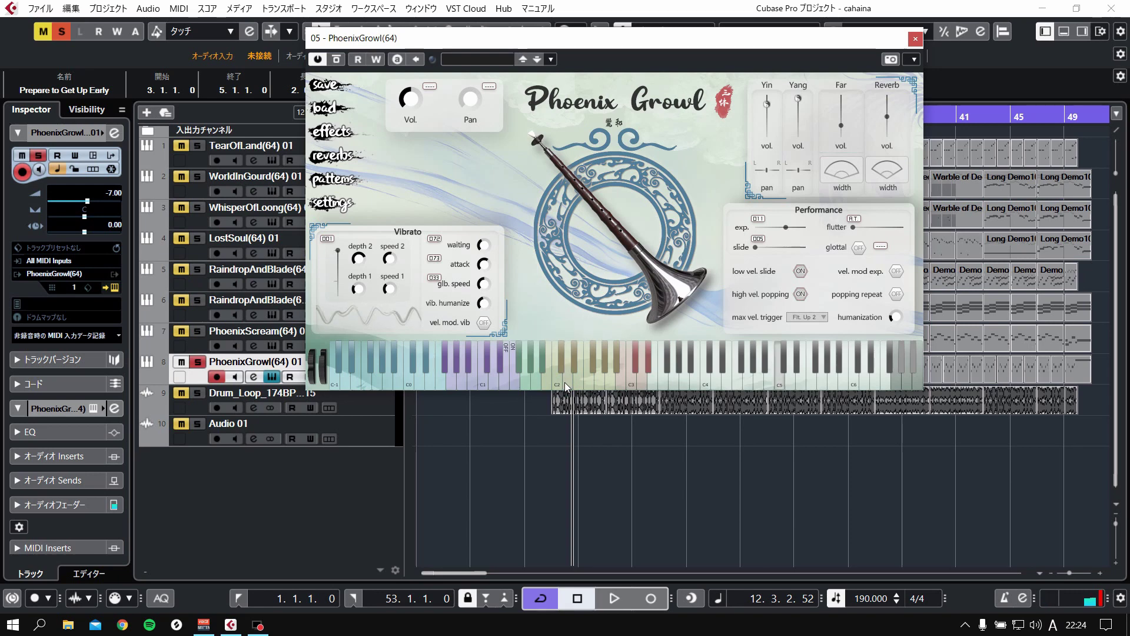
left_click(564, 382)
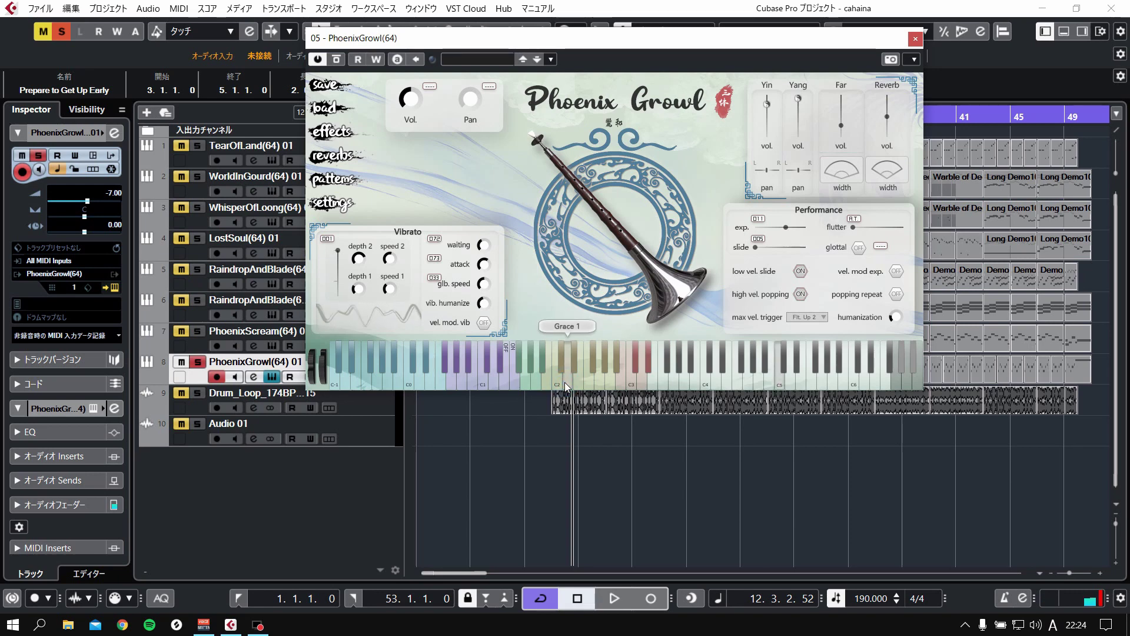
Audition Phoenix Growl's green trill key switches, including Trill 3 Str
left_click(534, 384)
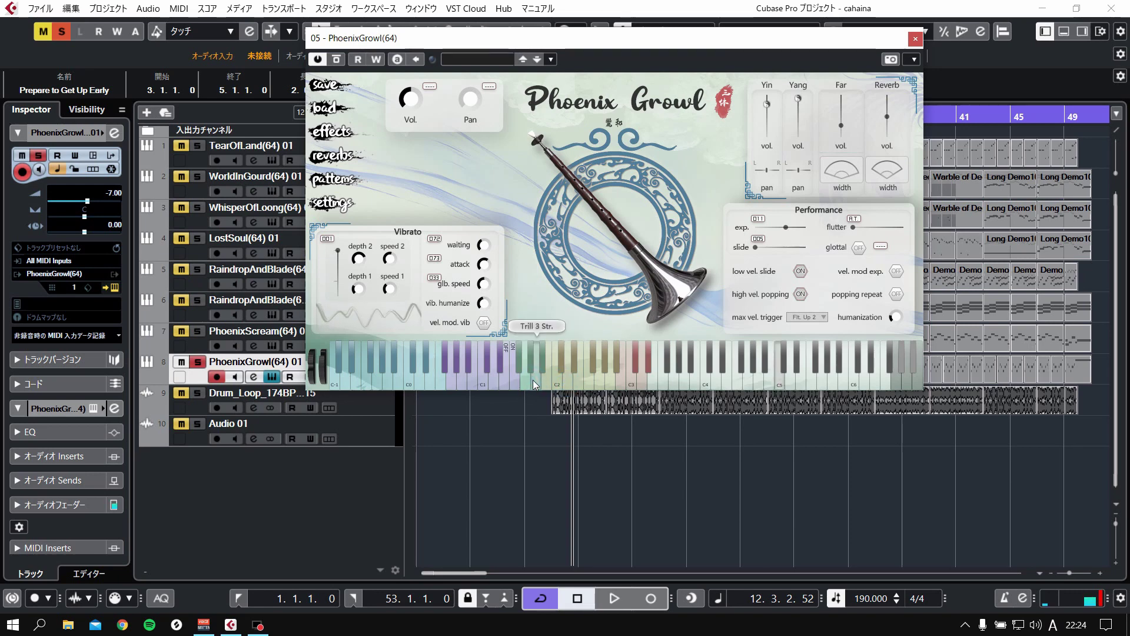
left_click(534, 384)
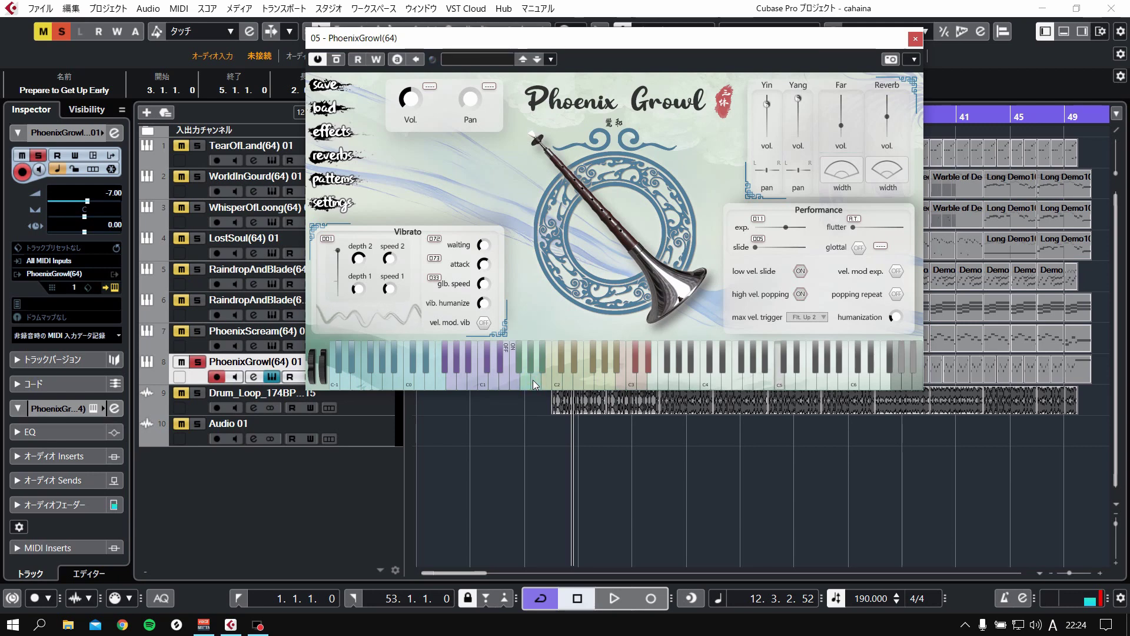
left_click(529, 363)
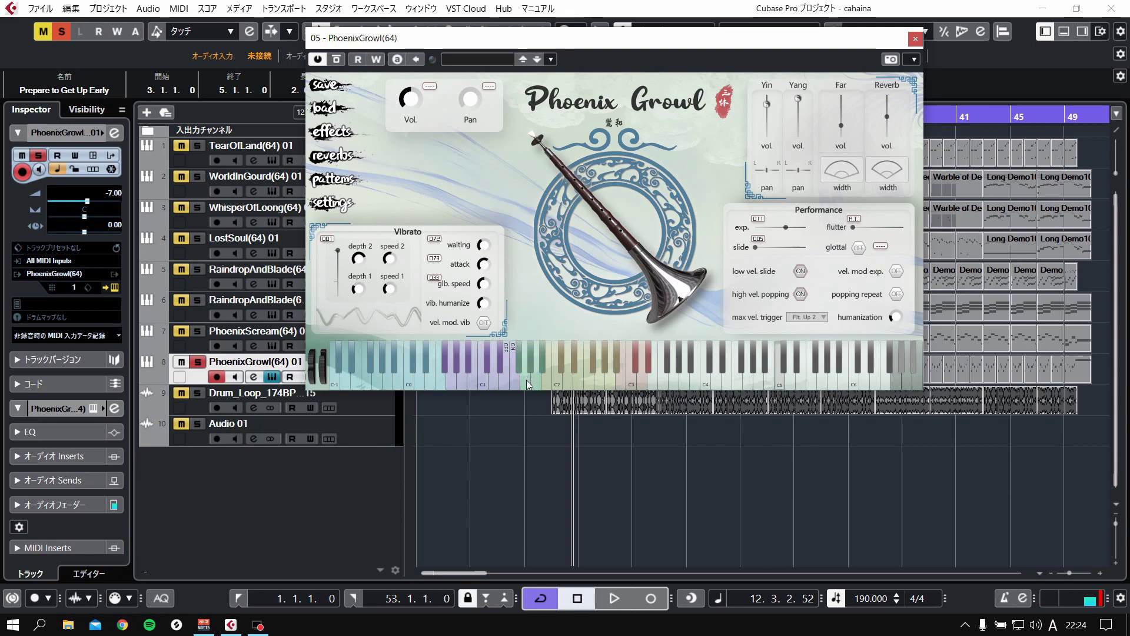
left_click(527, 381)
Turn on Phoenix Growl's staccato mode, audition Stac. Art. 8 and turn staccato mode off
left_click(473, 387)
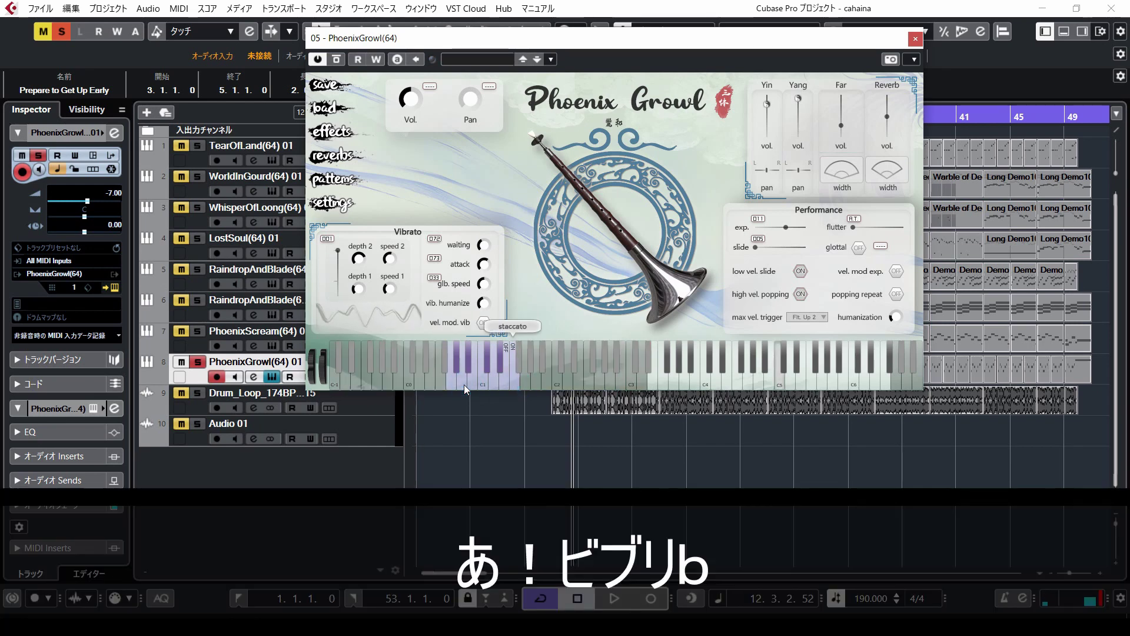
left_click(488, 383)
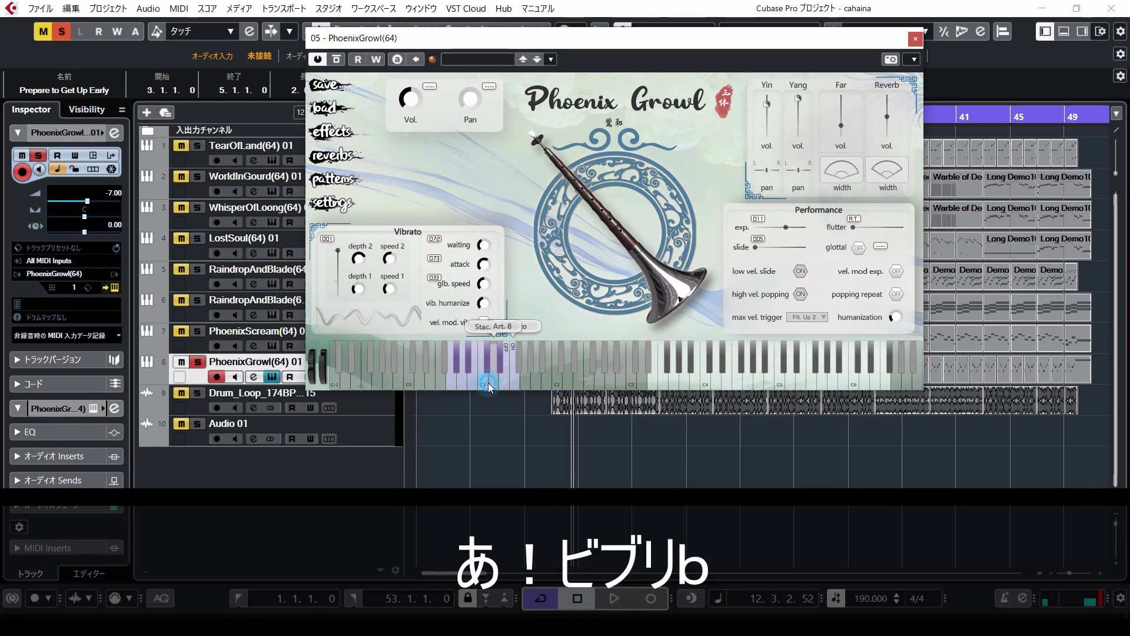
left_click(439, 380)
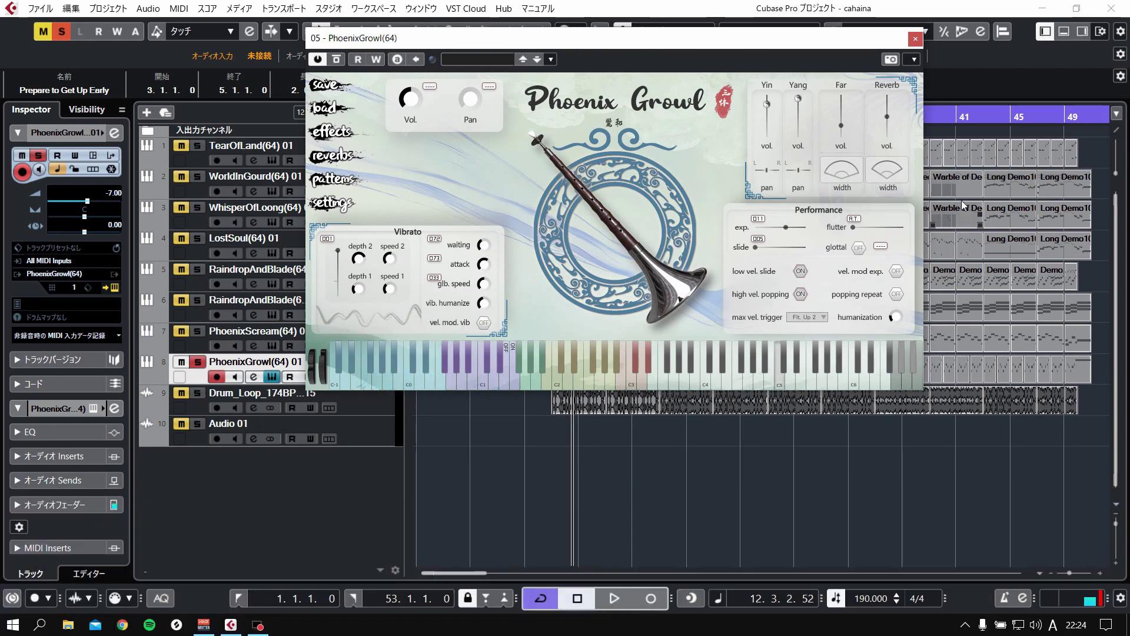
Close the Phoenix Growl window and turn off solo on the PhoenixGrowl(64) 01 track
left_click(915, 39)
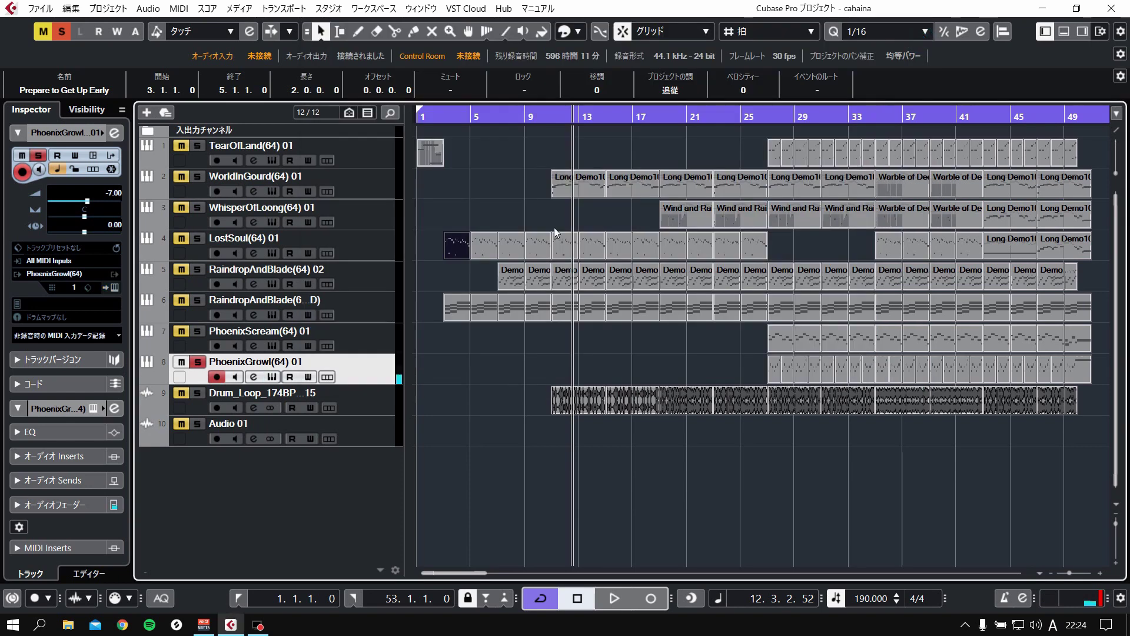
left_click(198, 362)
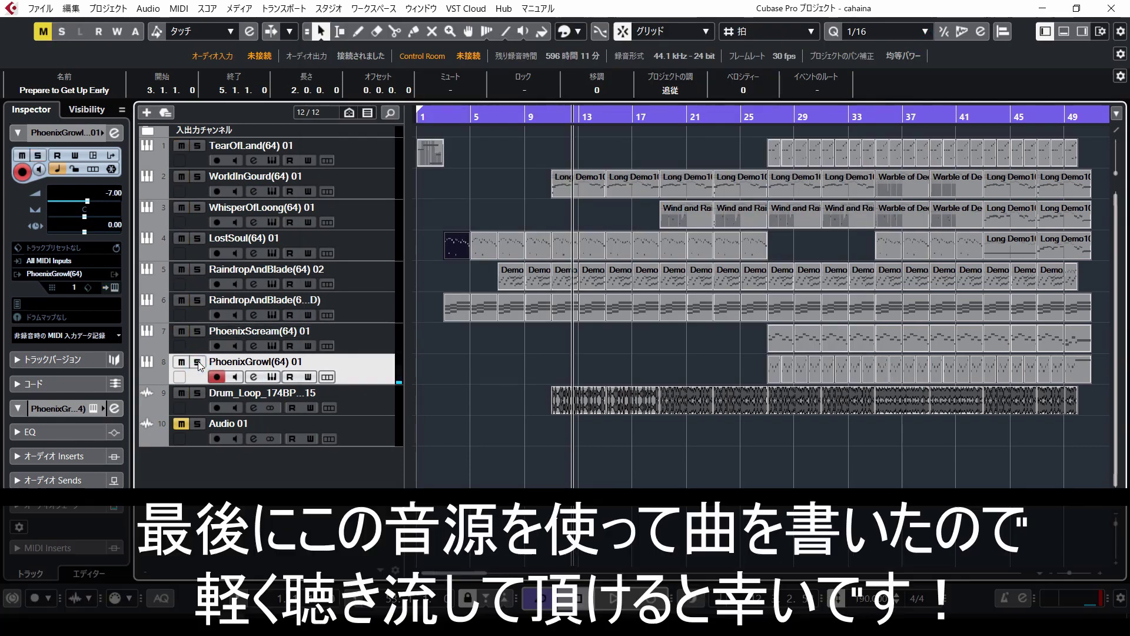